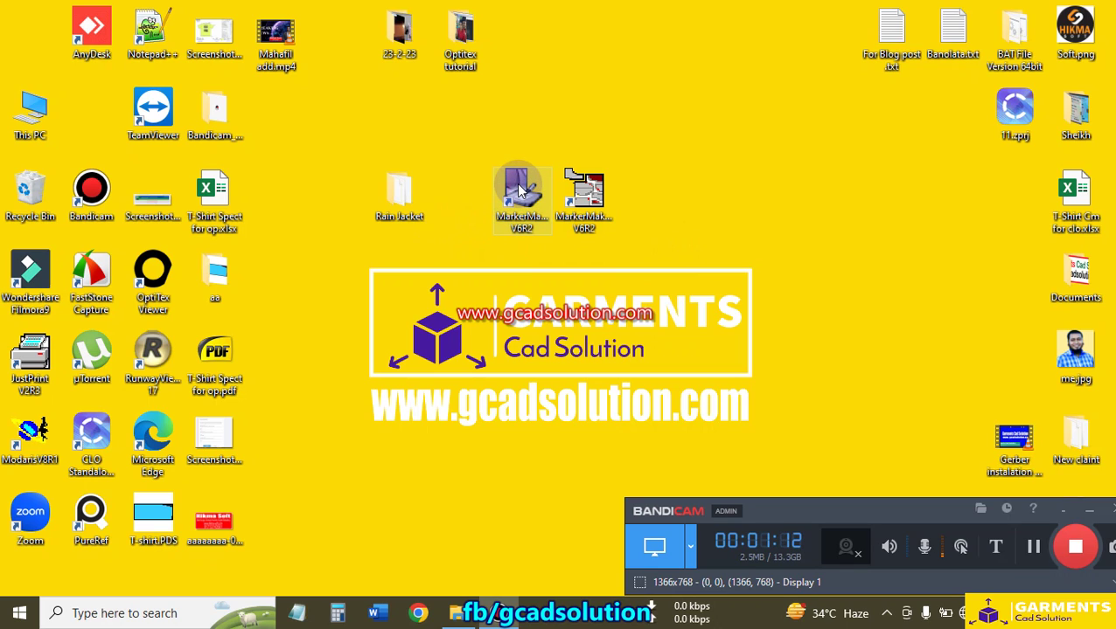
Step: Launch MarkerManager V6R2 maximized on the Marker tab and create a new blank marker
{"action": "double_click", "coordinate": [517, 187]}
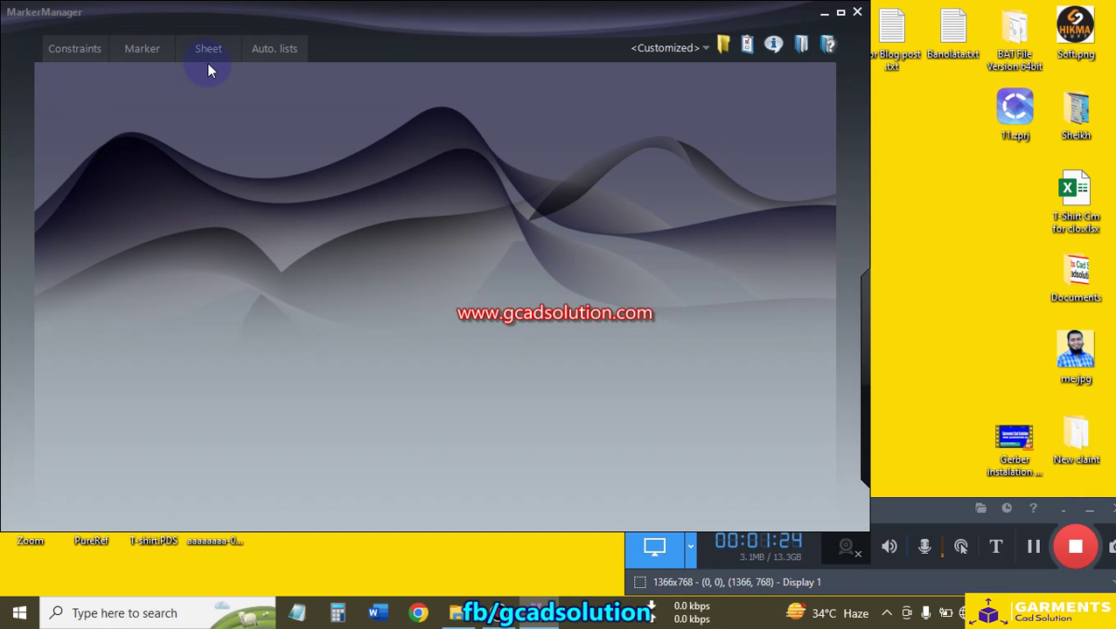
{"action": "left_click", "coordinate": [143, 51]}
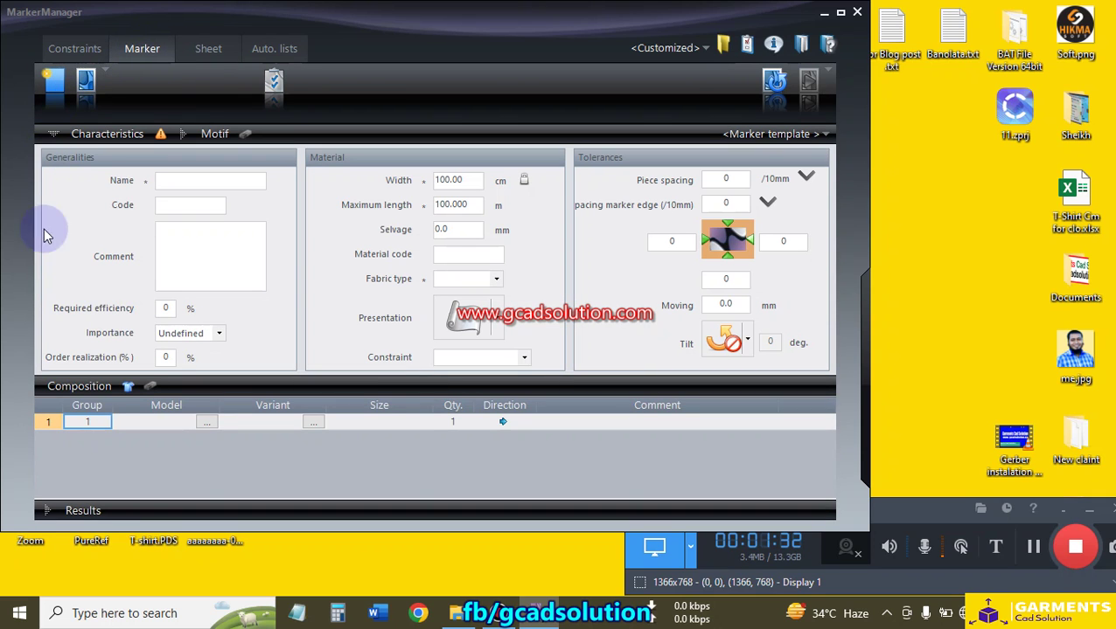
{"action": "double_click", "coordinate": [470, 16]}
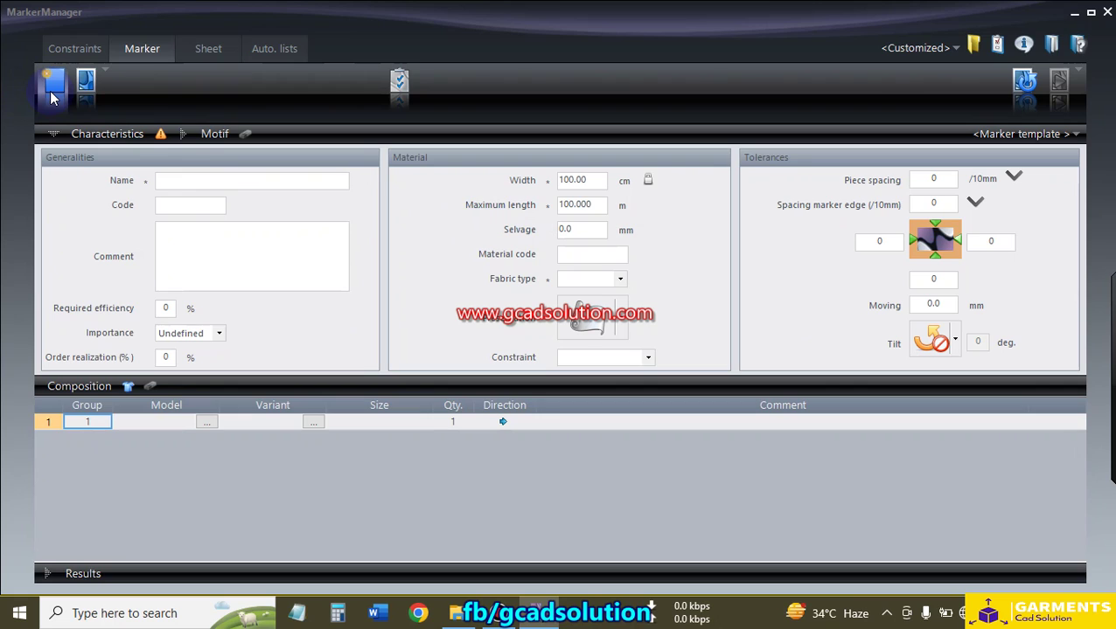
{"action": "left_click", "coordinate": [52, 84]}
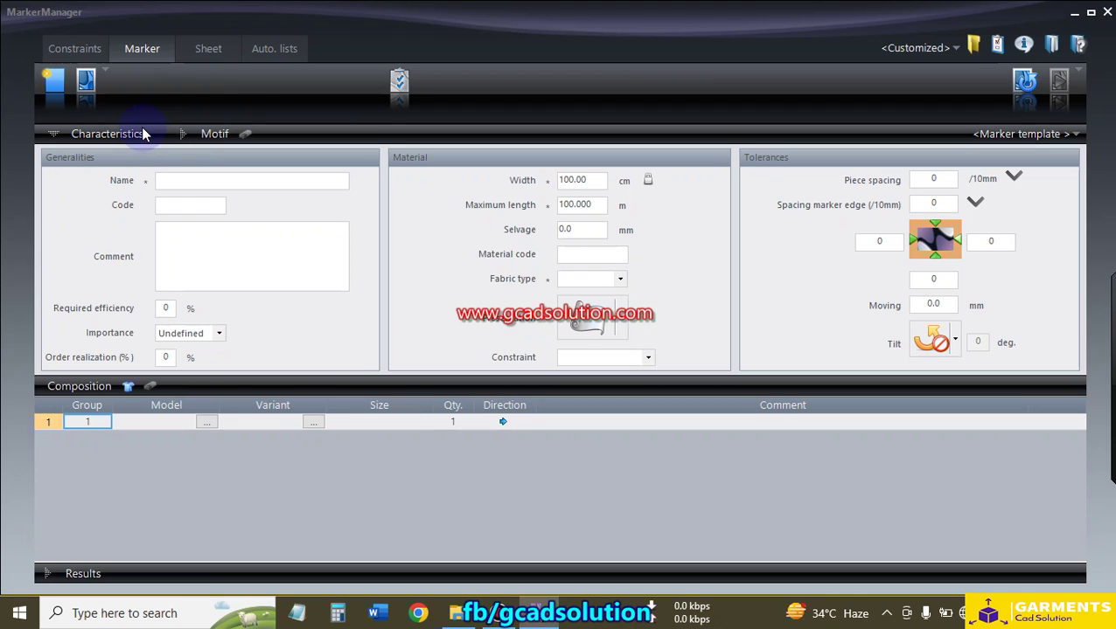
Step: Open the access paths settings and browse the Desktop for the markers reading folder
{"action": "left_click", "coordinate": [974, 47]}
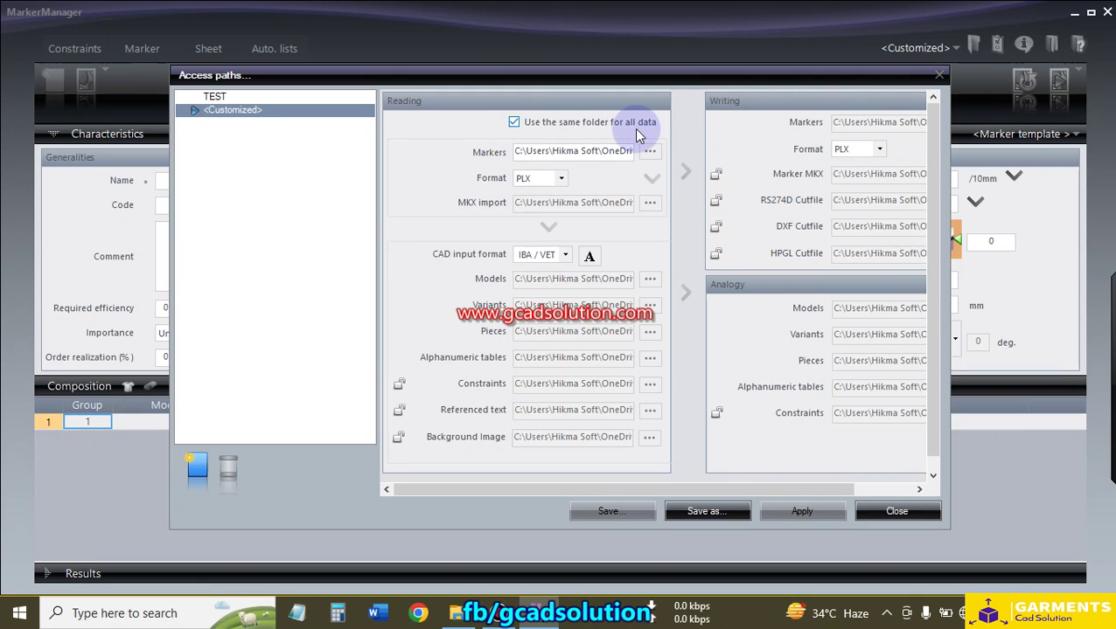
{"action": "left_click", "coordinate": [515, 123]}
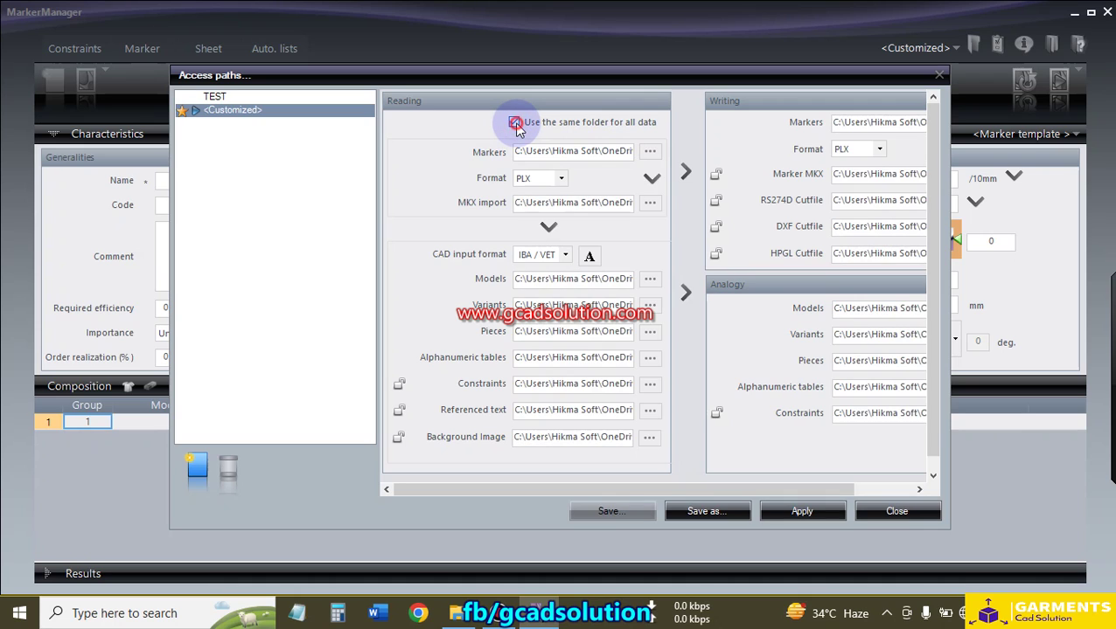
{"action": "left_click", "coordinate": [515, 124]}
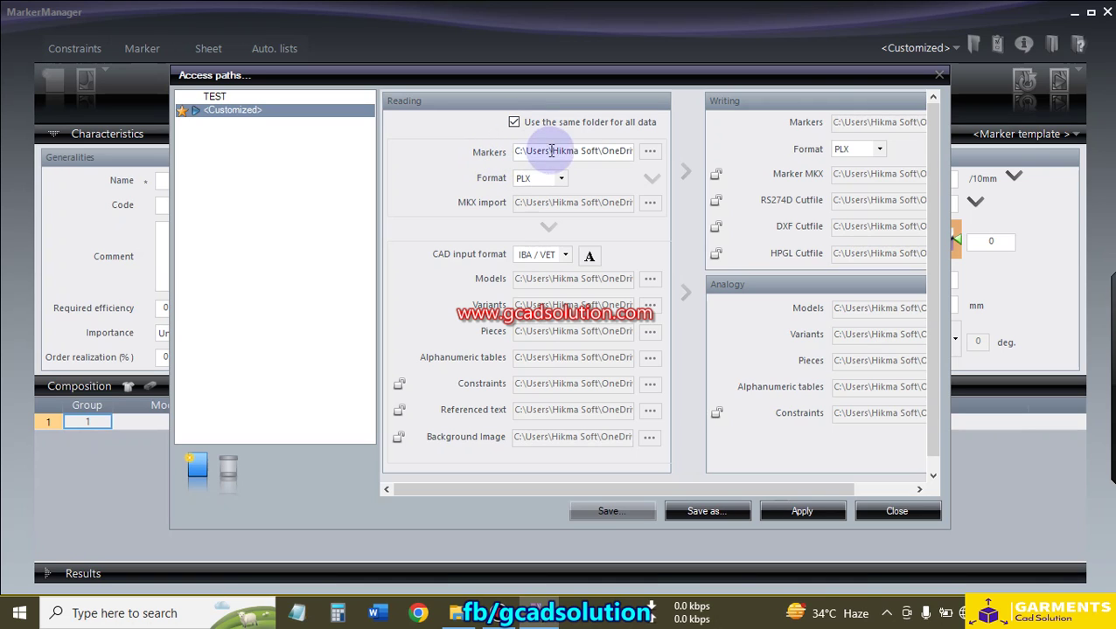
{"action": "left_click", "coordinate": [650, 153]}
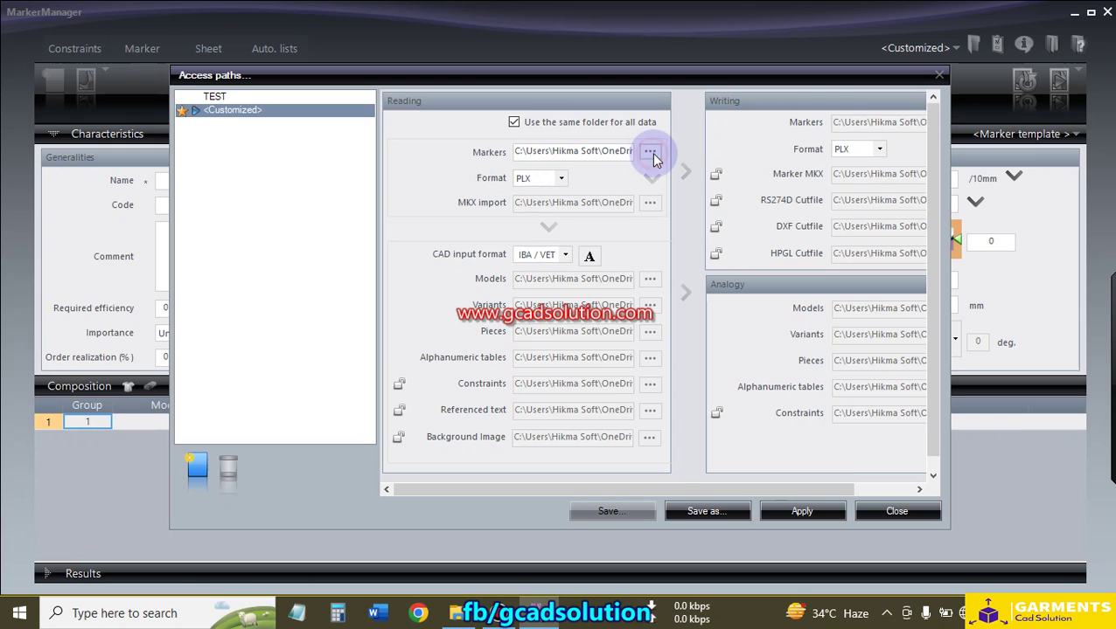
{"action": "left_click_drag", "start_coordinate": [674, 278], "coordinate": [671, 243]}
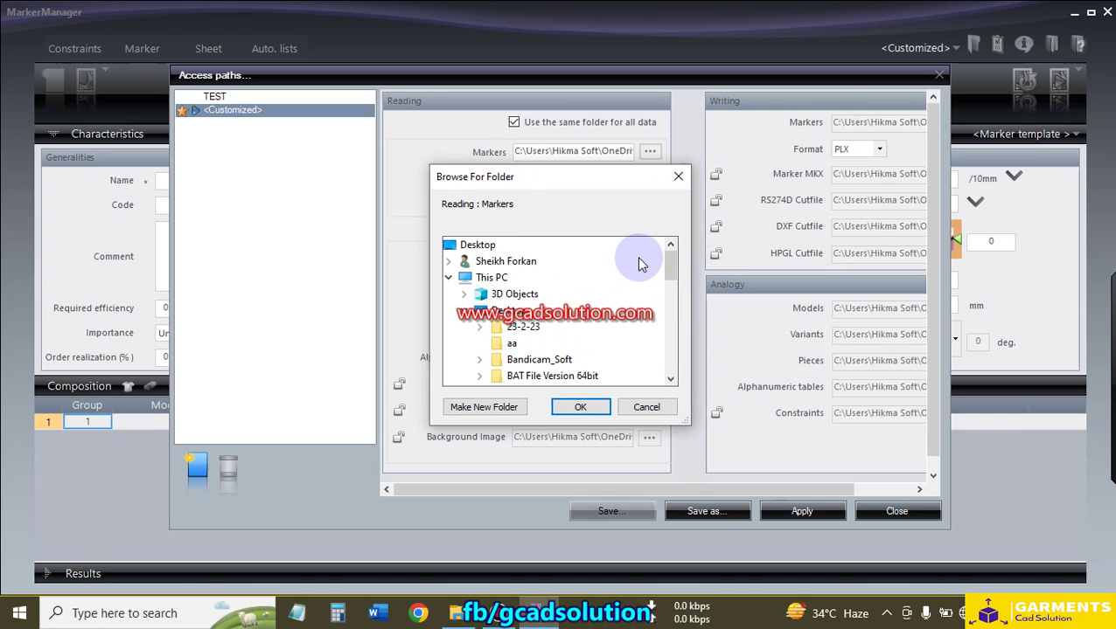
{"action": "left_click", "coordinate": [465, 313]}
{"action": "left_click", "coordinate": [464, 313]}
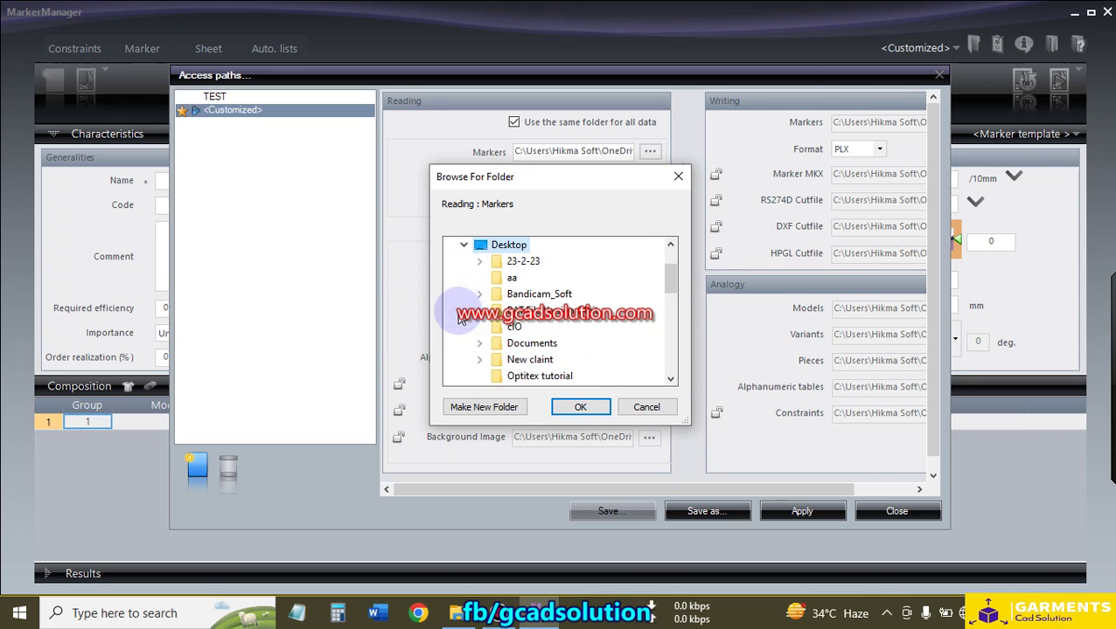
Step: Set Desktop\Rain Jacket as the markers folder, then apply and close the access paths
{"action": "left_click", "coordinate": [671, 379]}
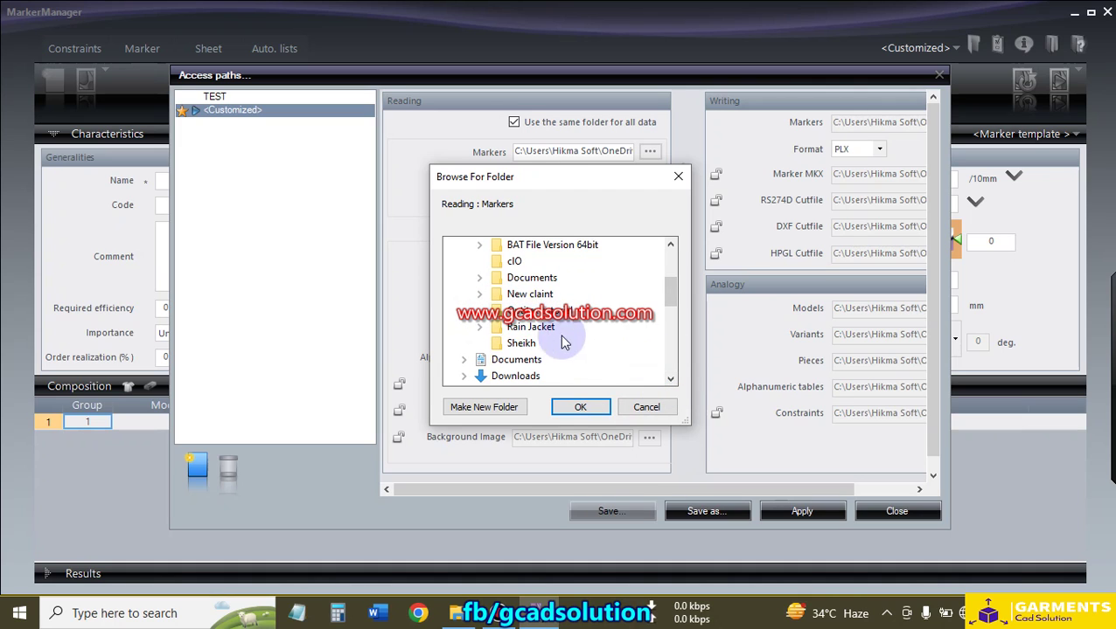
{"action": "left_click", "coordinate": [479, 331]}
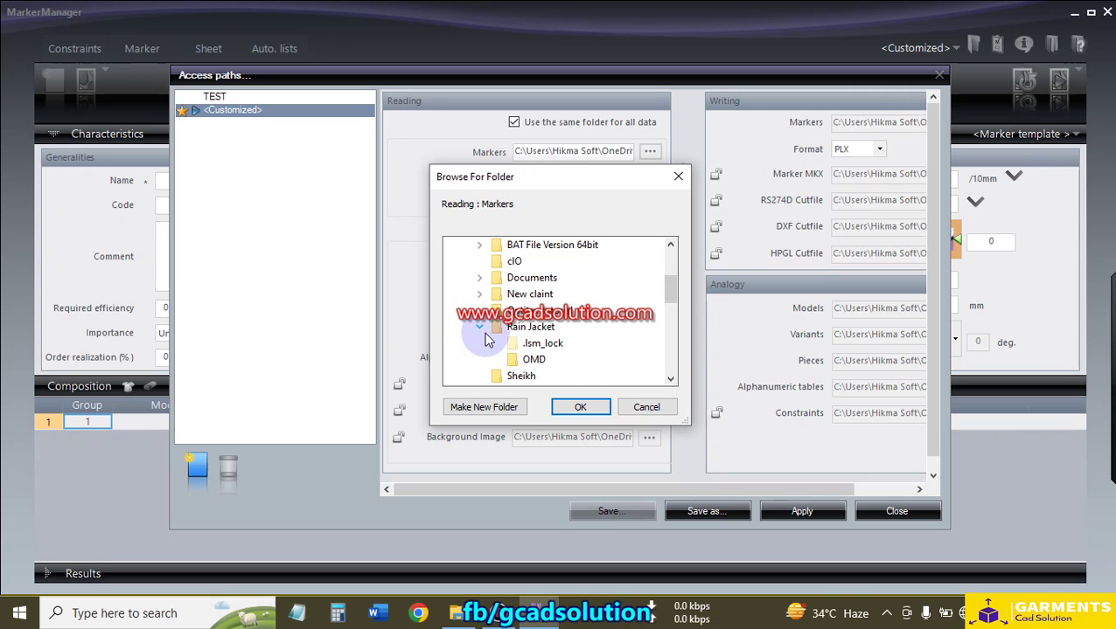
{"action": "left_click", "coordinate": [494, 332]}
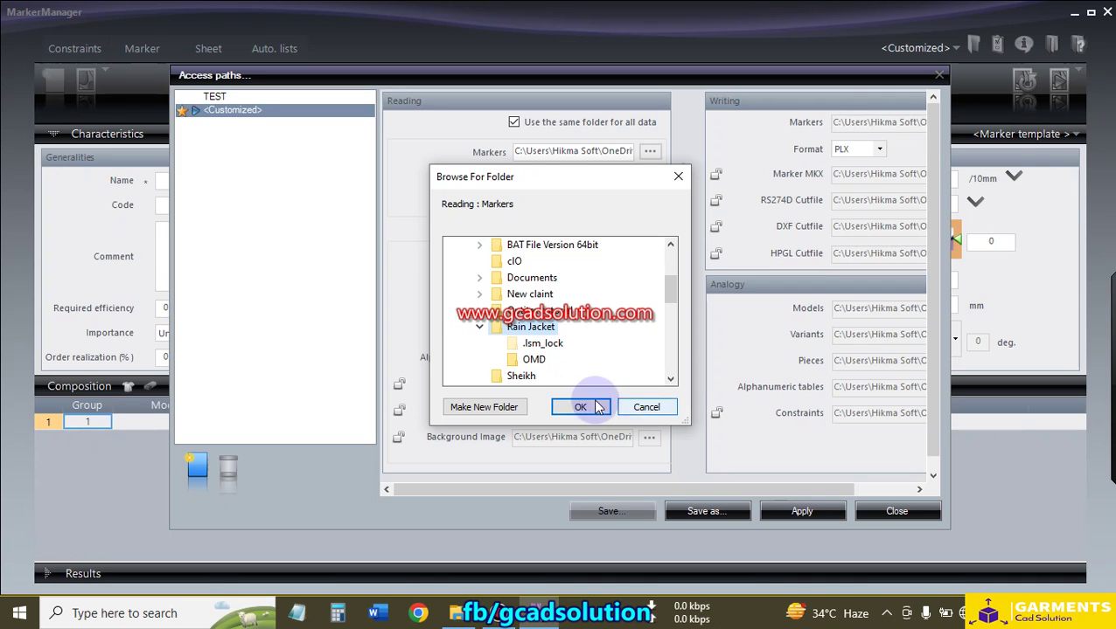
{"action": "left_click", "coordinate": [581, 408]}
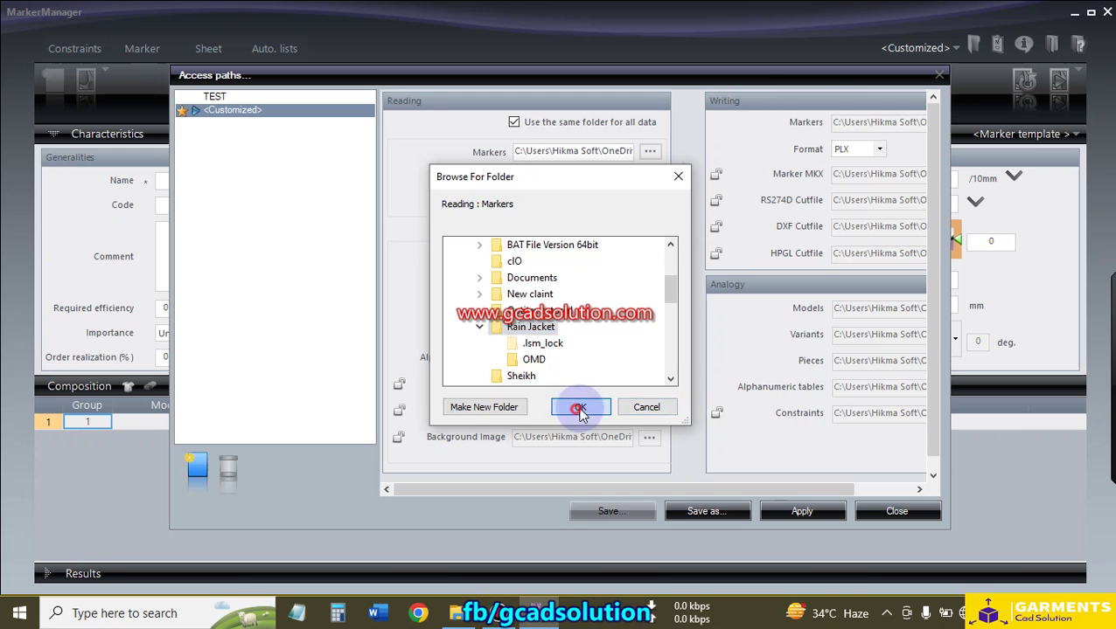
{"action": "left_click", "coordinate": [802, 512]}
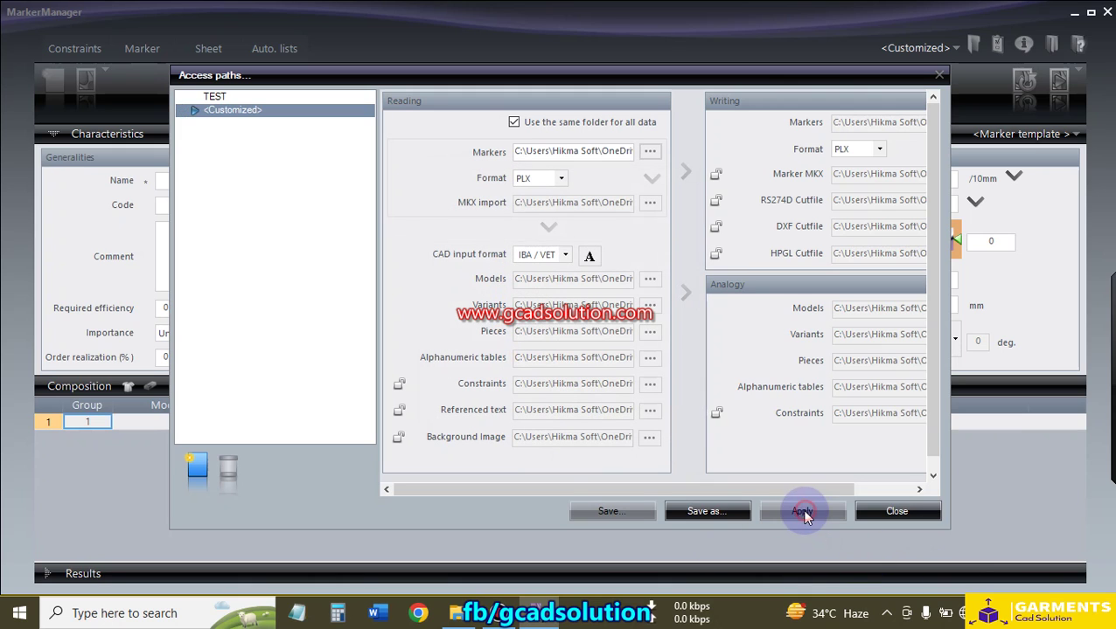
{"action": "left_click", "coordinate": [897, 512]}
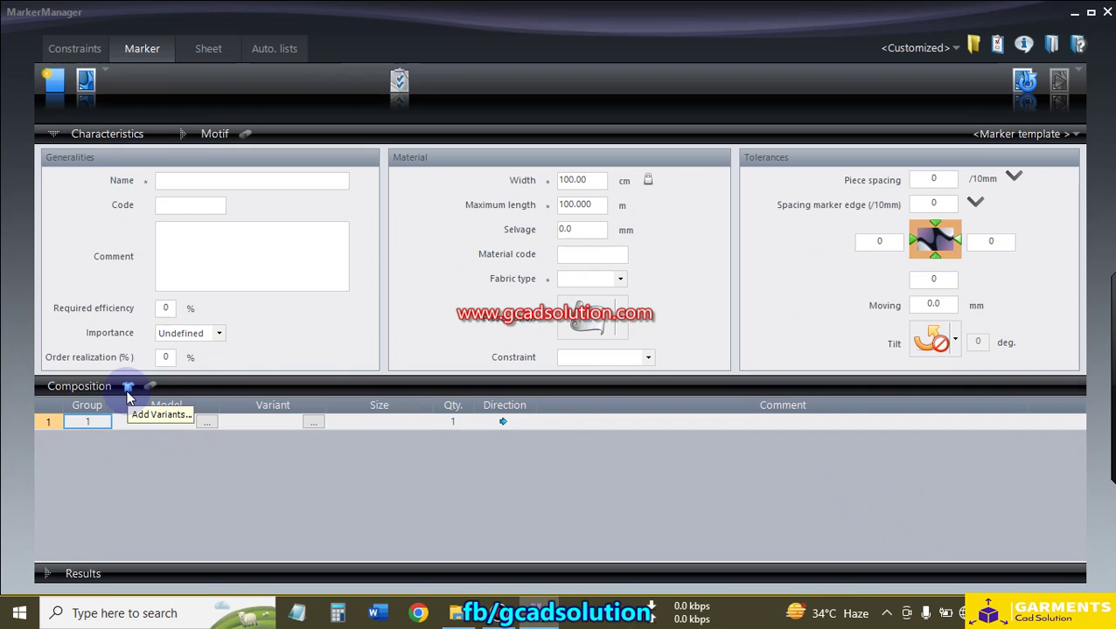
Step: Add the RAIN.VET variant in sizes S, M, L, XL and 2XL to the composition
{"action": "left_click", "coordinate": [127, 392]}
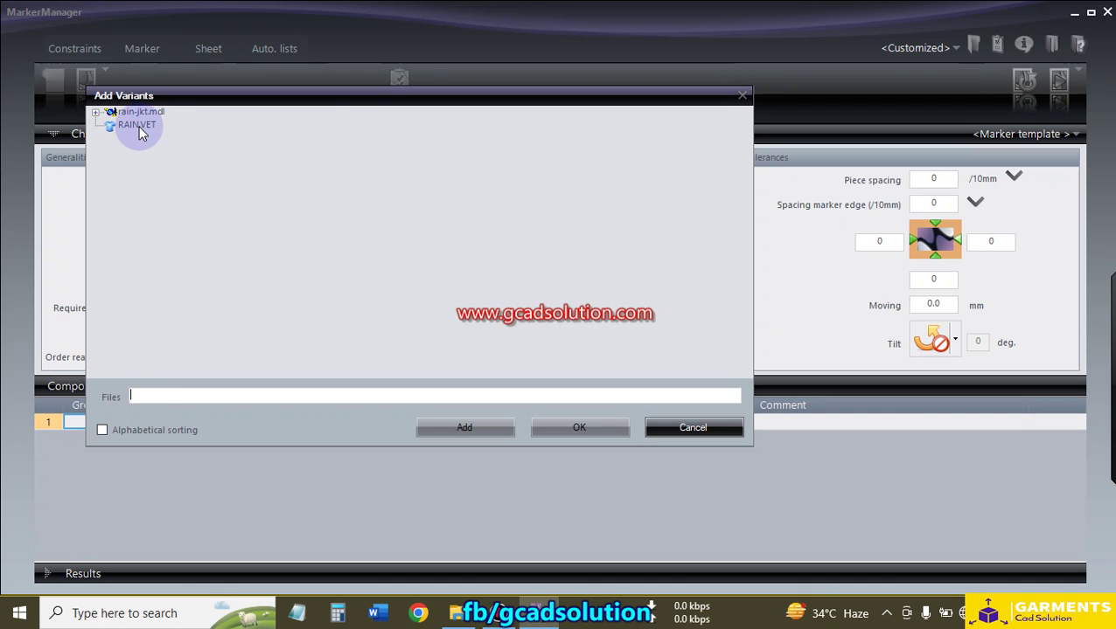
{"action": "left_click", "coordinate": [141, 130]}
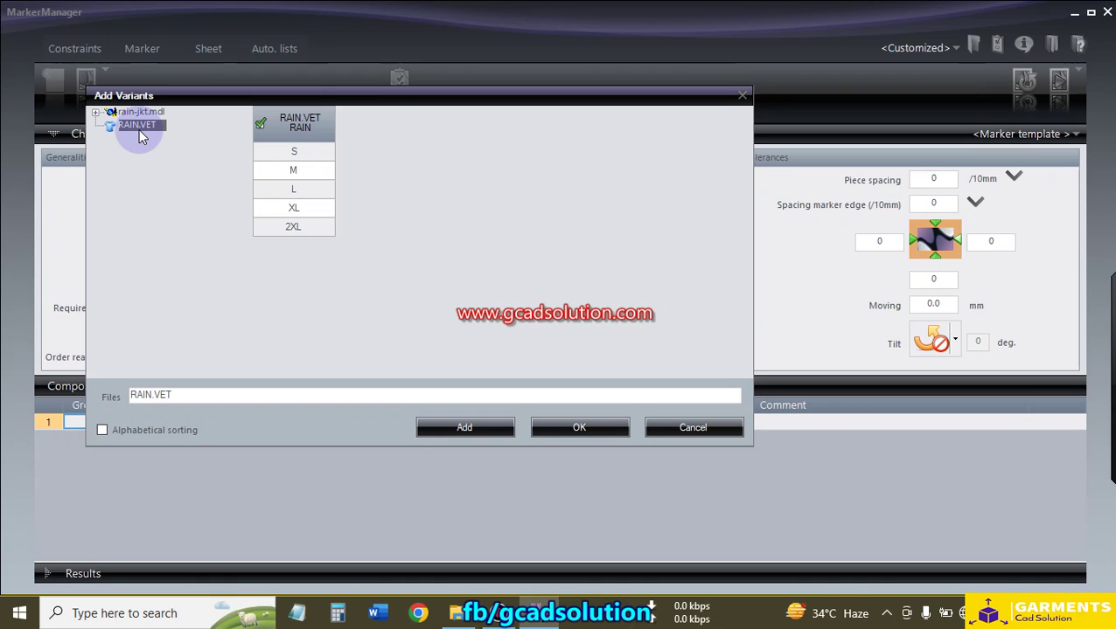
{"action": "left_click", "coordinate": [270, 170]}
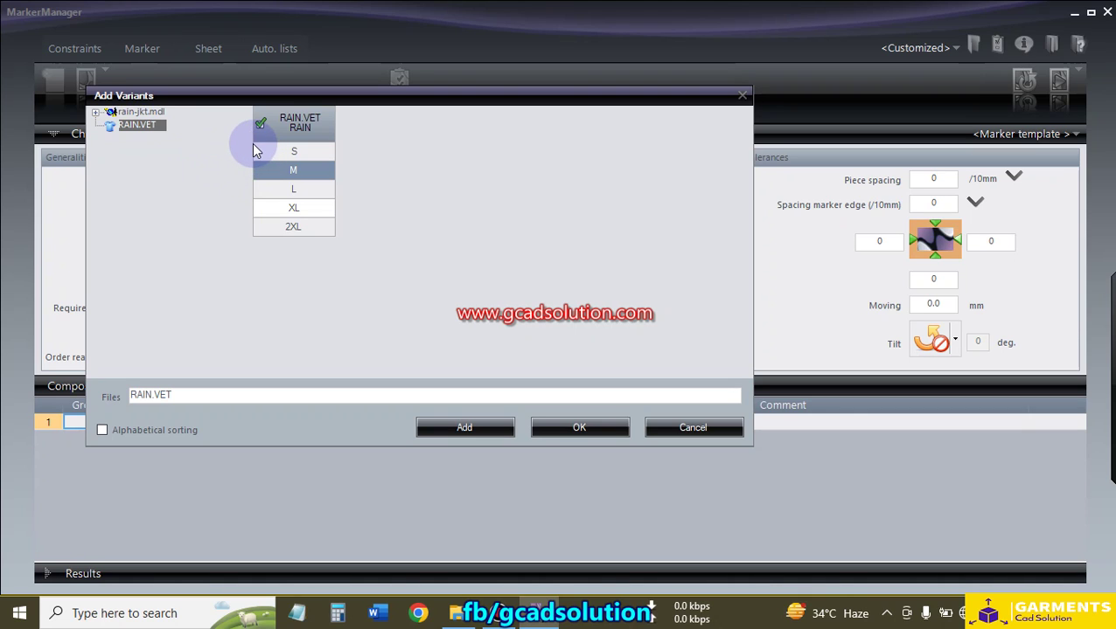
{"action": "left_click", "coordinate": [274, 155]}
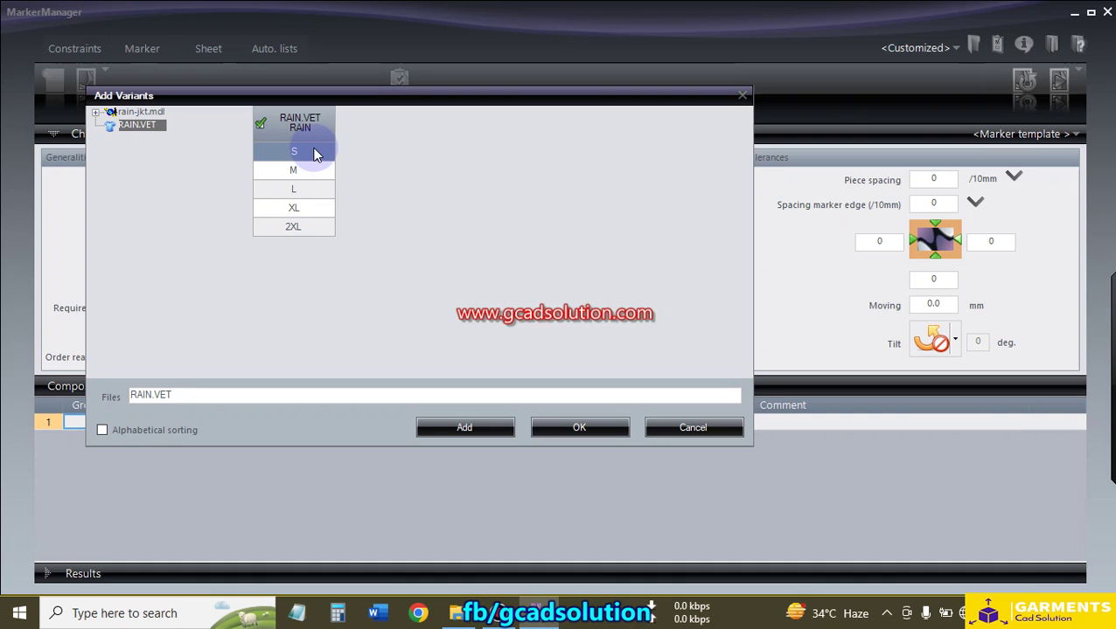
{"action": "left_click", "coordinate": [306, 227]}
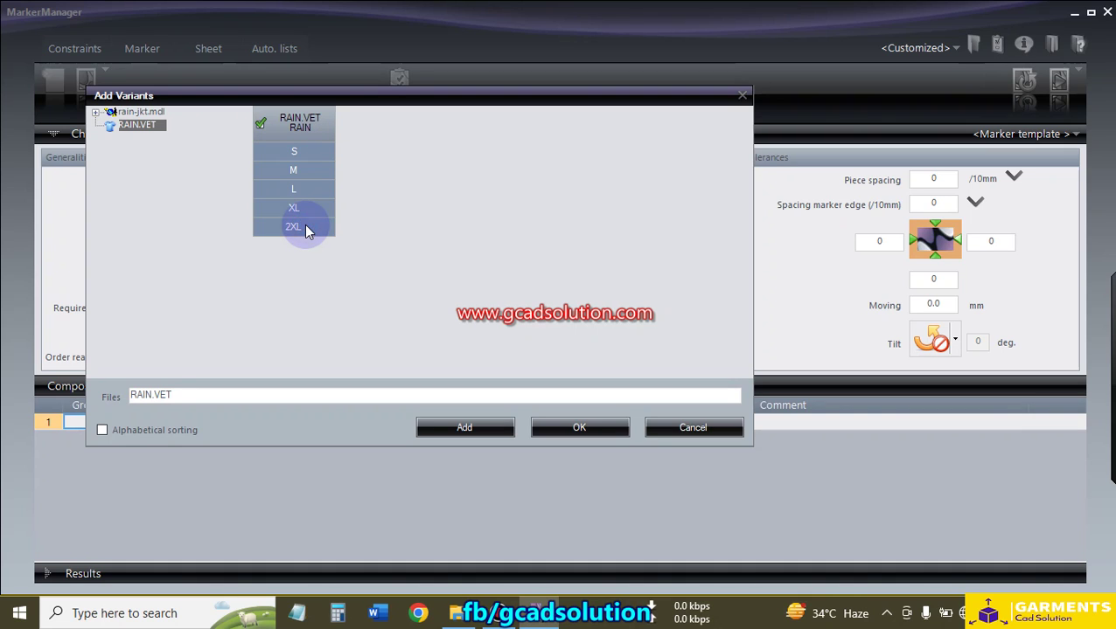
{"action": "left_click", "coordinate": [304, 155]}
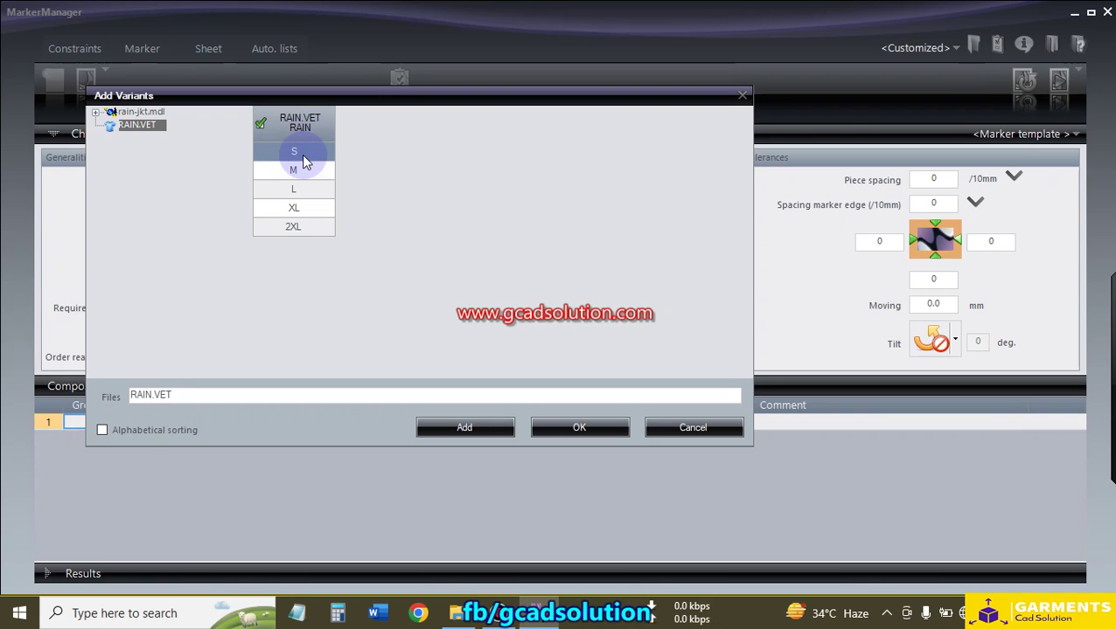
{"action": "left_click", "coordinate": [297, 230], "text": "shift"}
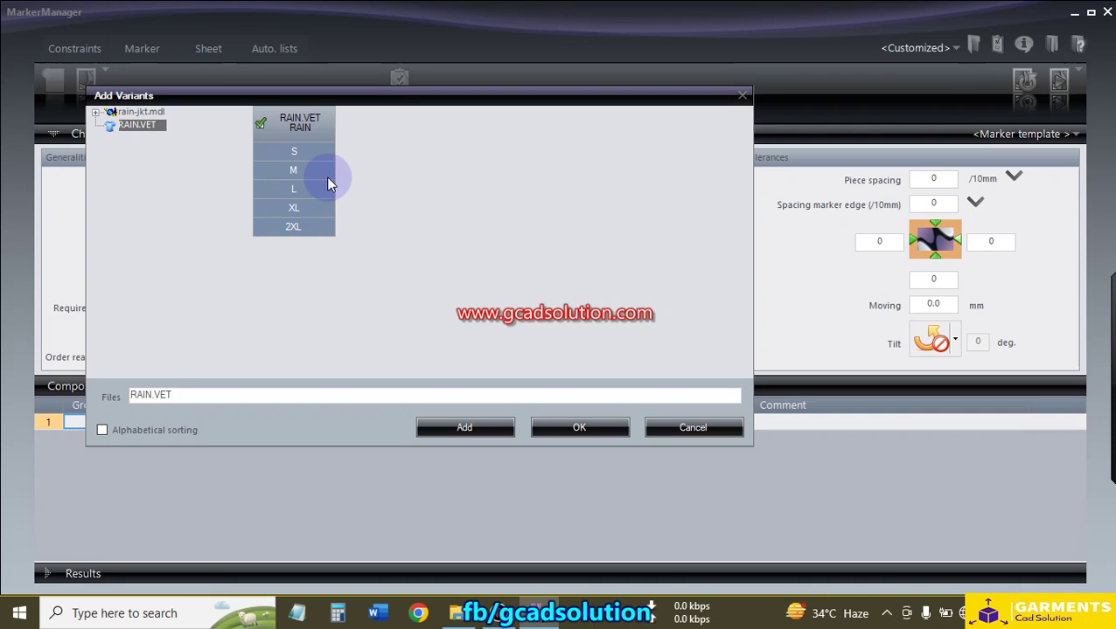
{"action": "left_click", "coordinate": [580, 428]}
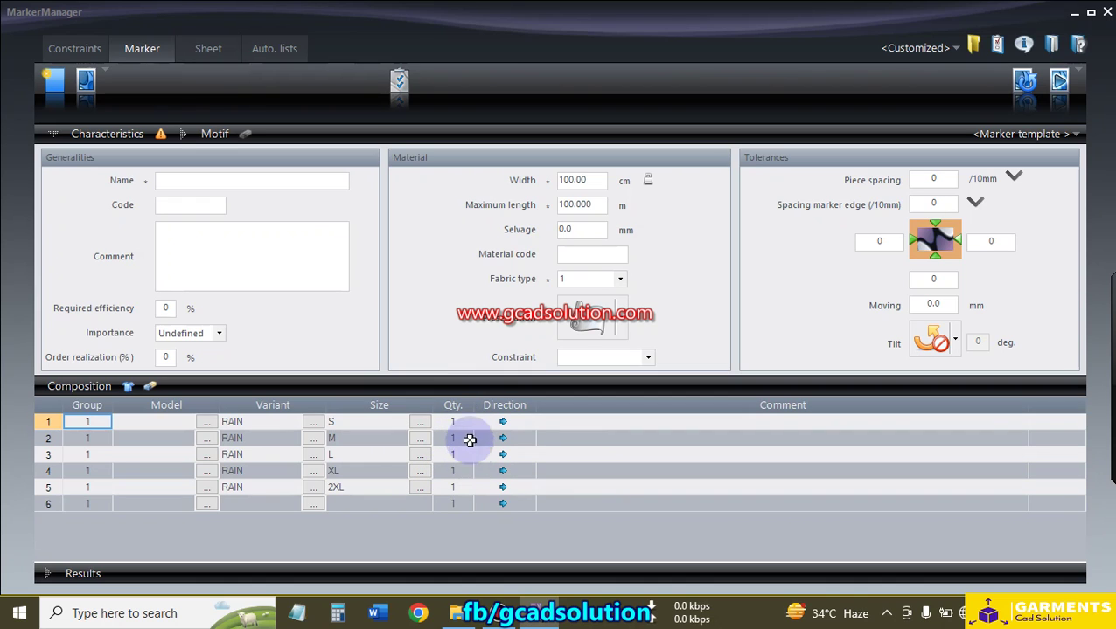
Step: Set the M and XL quantities to 2 and reverse the piece direction of both rows
{"action": "left_click", "coordinate": [463, 439]}
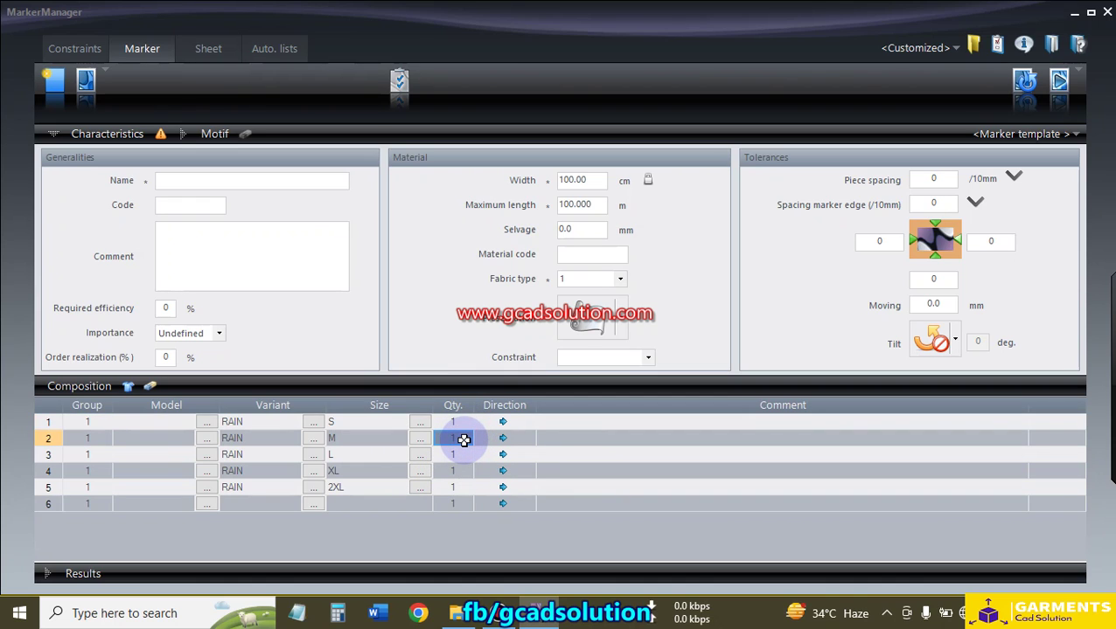
{"action": "type", "text": "2"}
{"action": "left_click", "coordinate": [457, 473]}
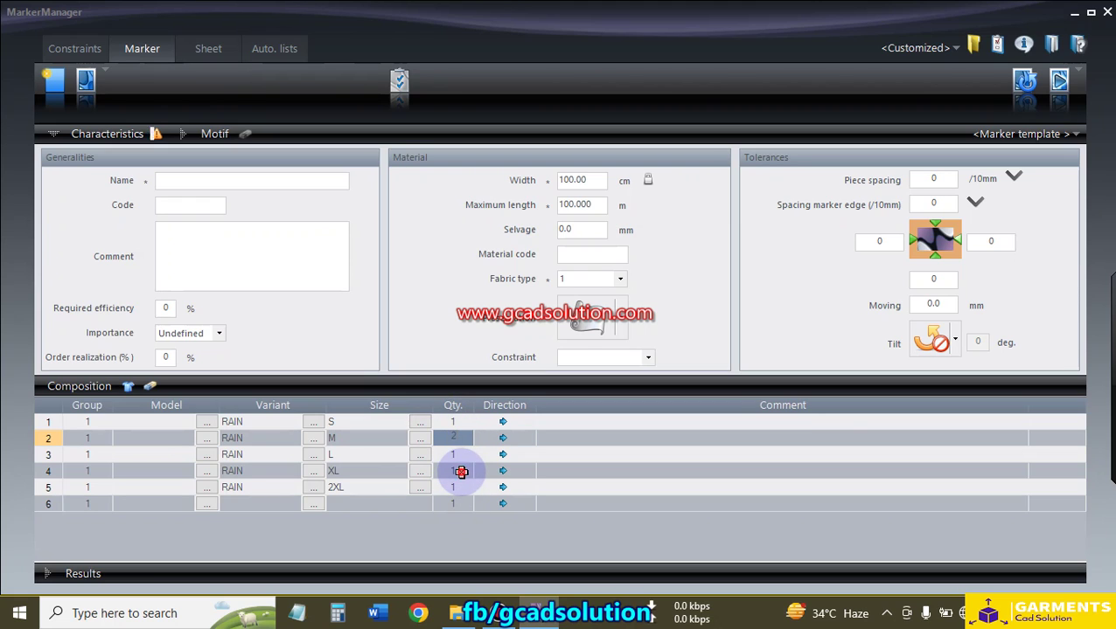
{"action": "type", "text": "2"}
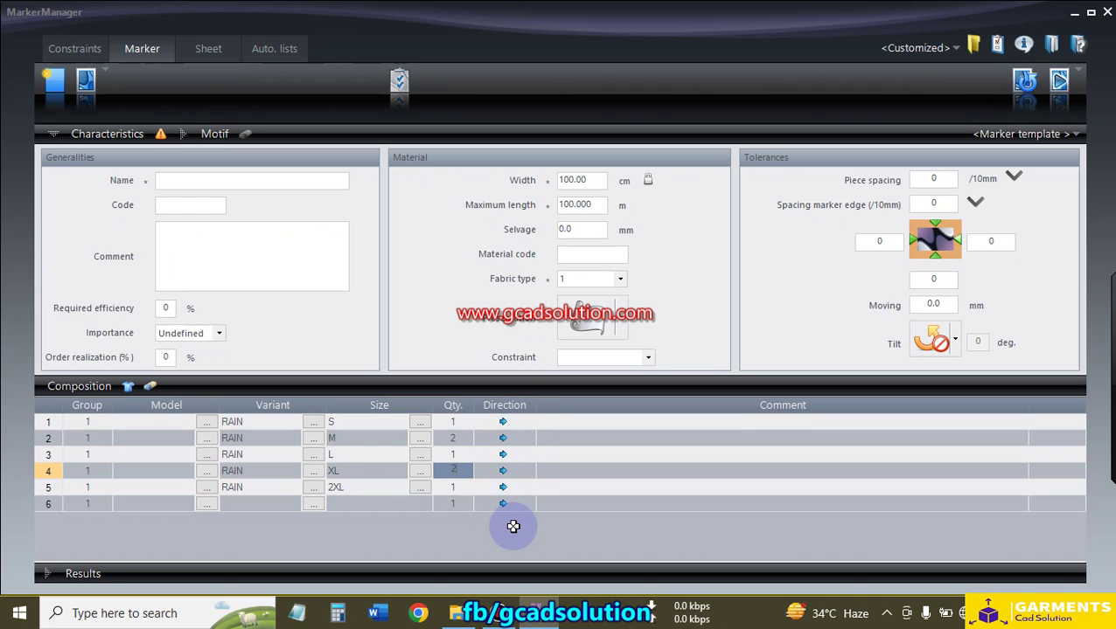
{"action": "left_click", "coordinate": [504, 443]}
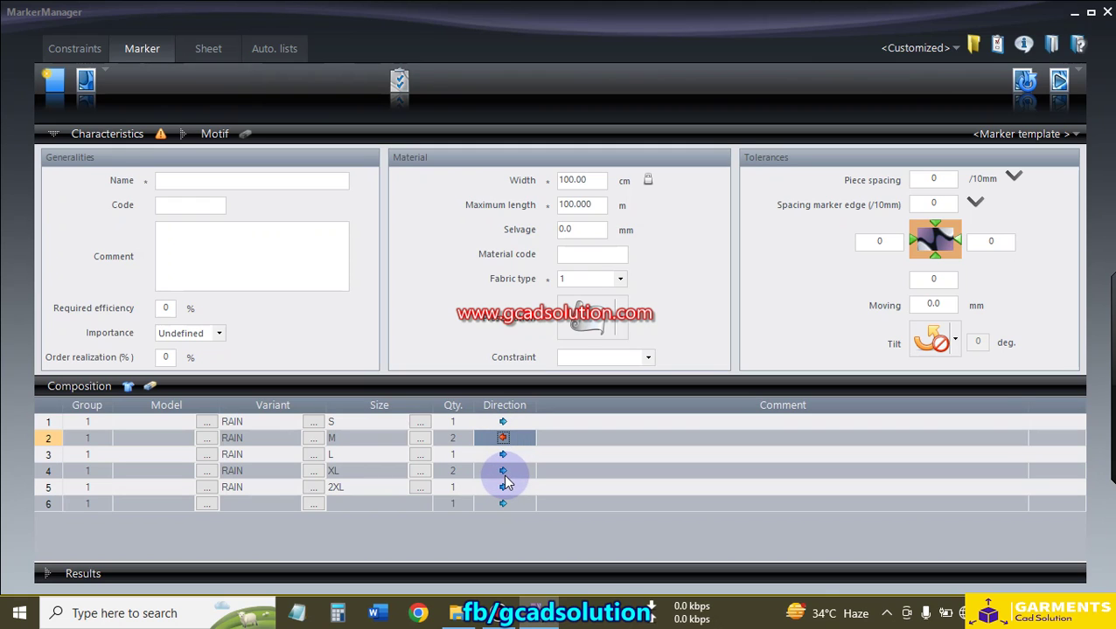
{"action": "left_click", "coordinate": [503, 472]}
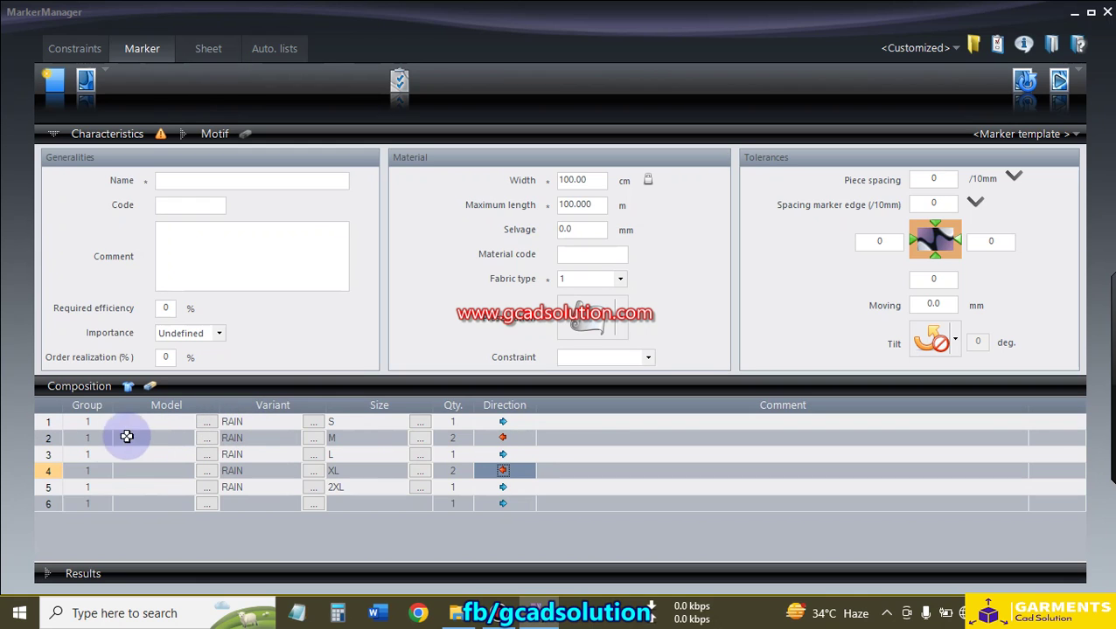
Step: Keep fabric type 1 and change the material width from 100.00 to 157 cm
{"action": "left_click", "coordinate": [620, 279]}
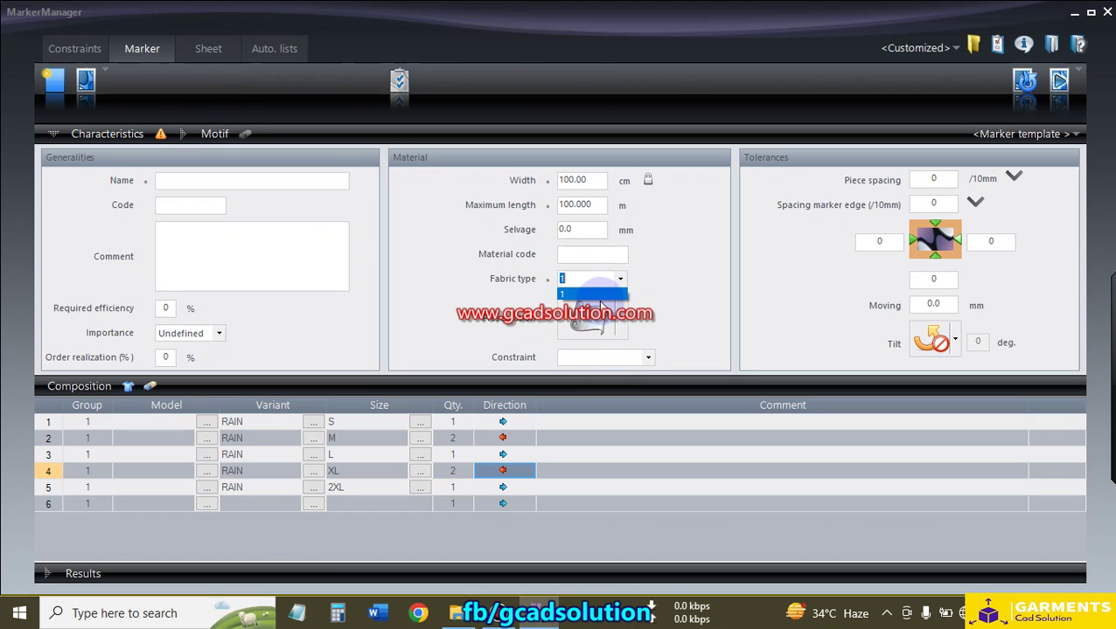
{"action": "left_click", "coordinate": [566, 293]}
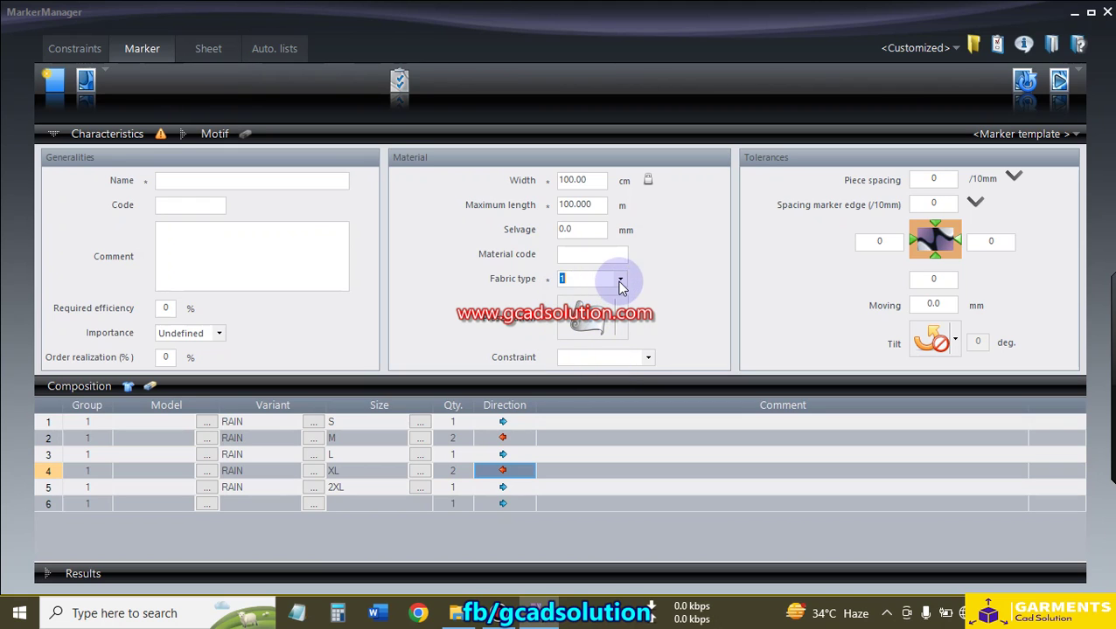
{"action": "left_click", "coordinate": [620, 280]}
{"action": "left_click", "coordinate": [610, 279]}
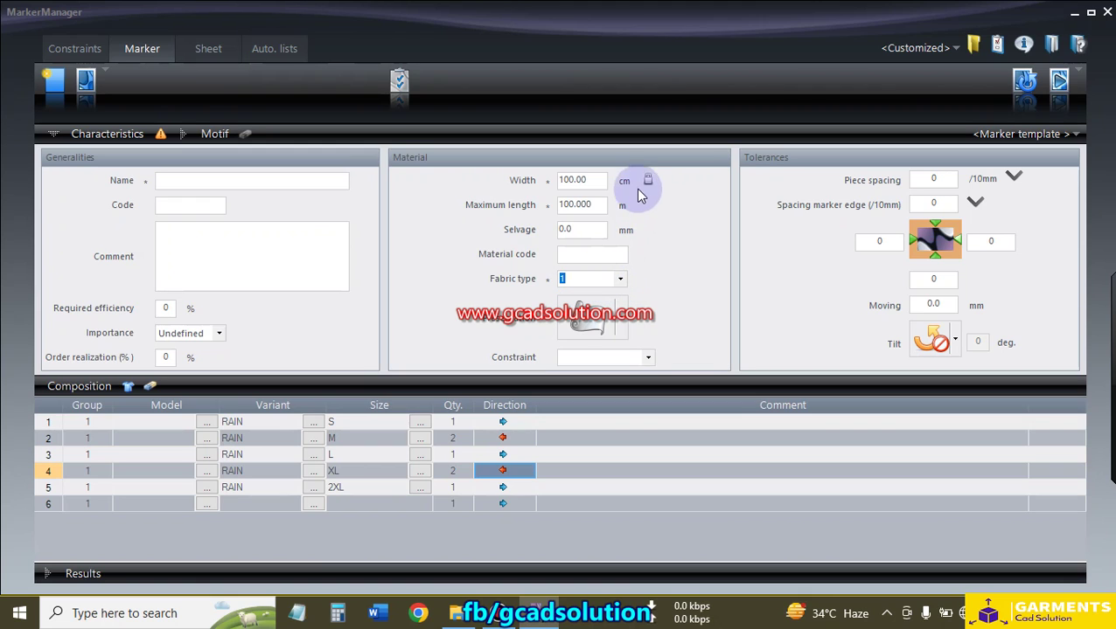
{"action": "double_click", "coordinate": [591, 182]}
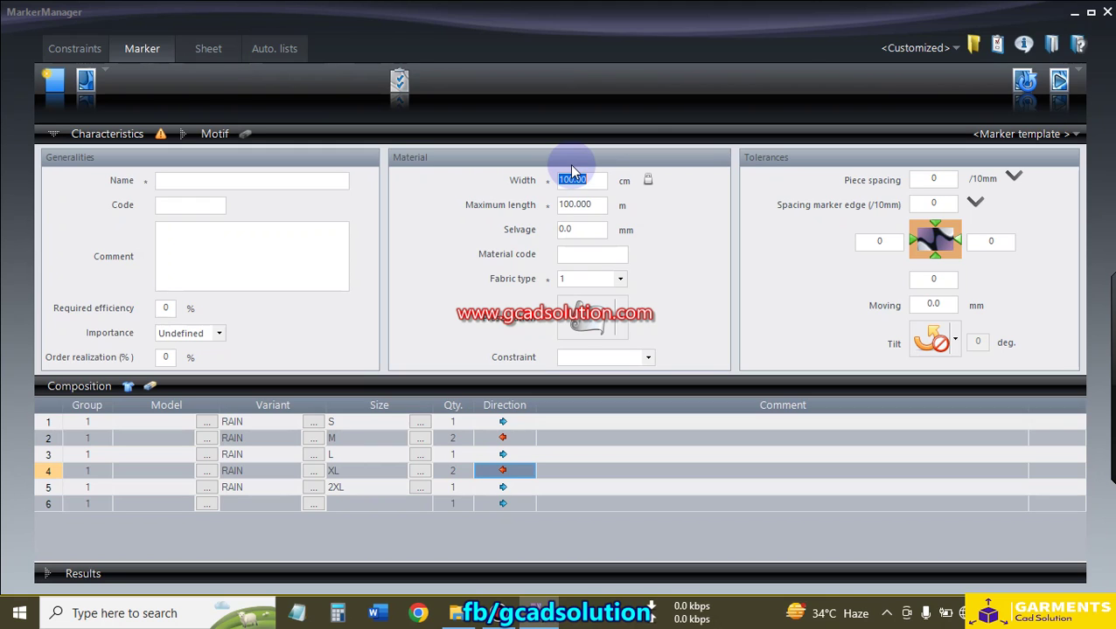
{"action": "type", "text": "157"}
{"action": "left_click", "coordinate": [201, 182]}
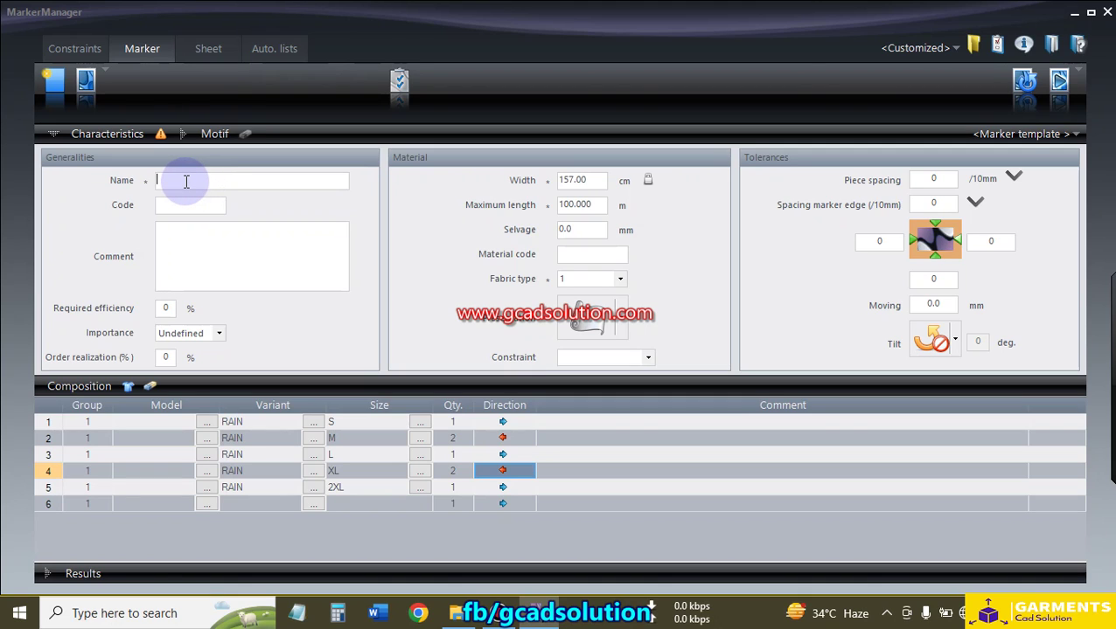
Step: Enter RAIN JECKT in the Generalities Name field
{"action": "type", "text": "R"}
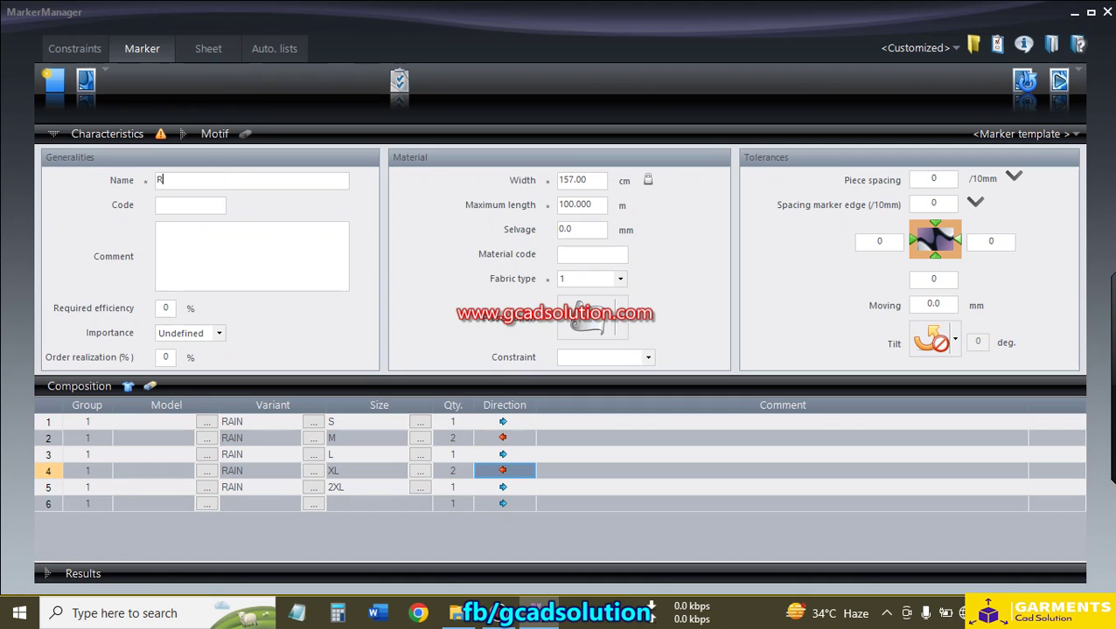
{"action": "type", "text": "AI"}
{"action": "type", "text": "N"}
{"action": "type", "text": " JE"}
{"action": "type", "text": "CKT"}
{"action": "left_click", "coordinate": [492, 617]}
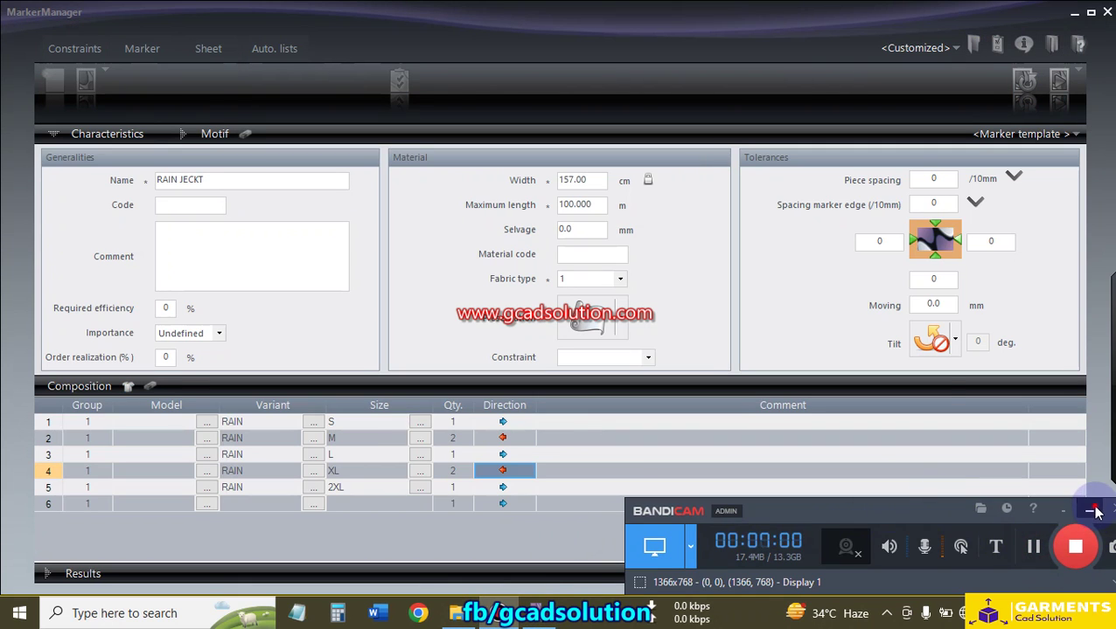
{"action": "left_click", "coordinate": [651, 506]}
{"action": "left_click", "coordinate": [198, 249]}
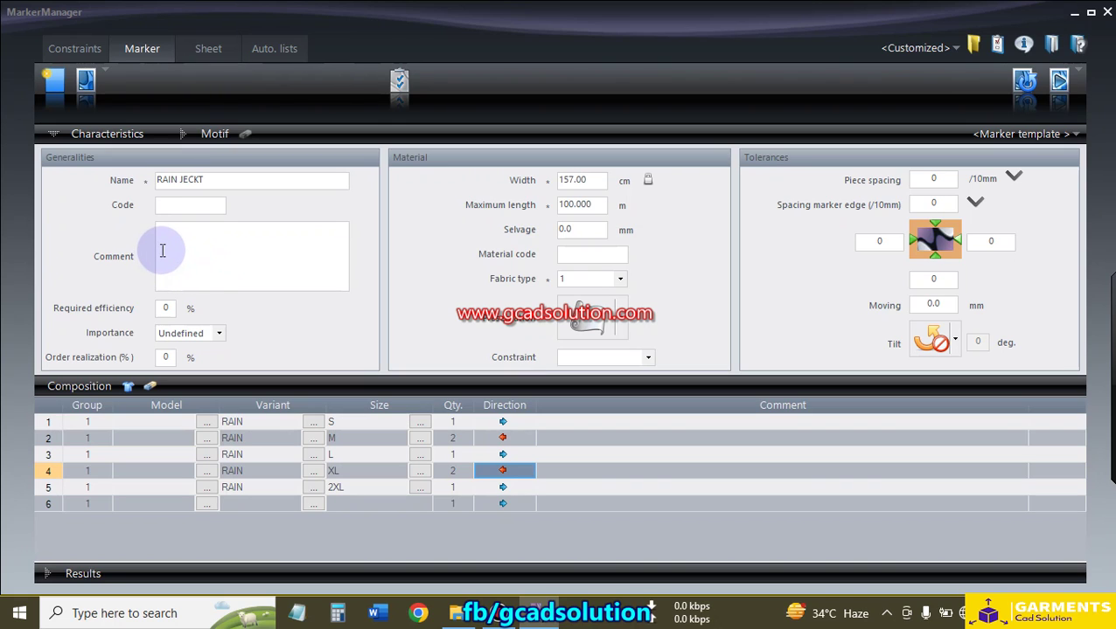
Step: Enter the comment S/1,M/2,L/1,XL/2,2XL/1=7PCS in the marker's Comment box
{"action": "left_click", "coordinate": [165, 251]}
{"action": "type", "text": "S"}
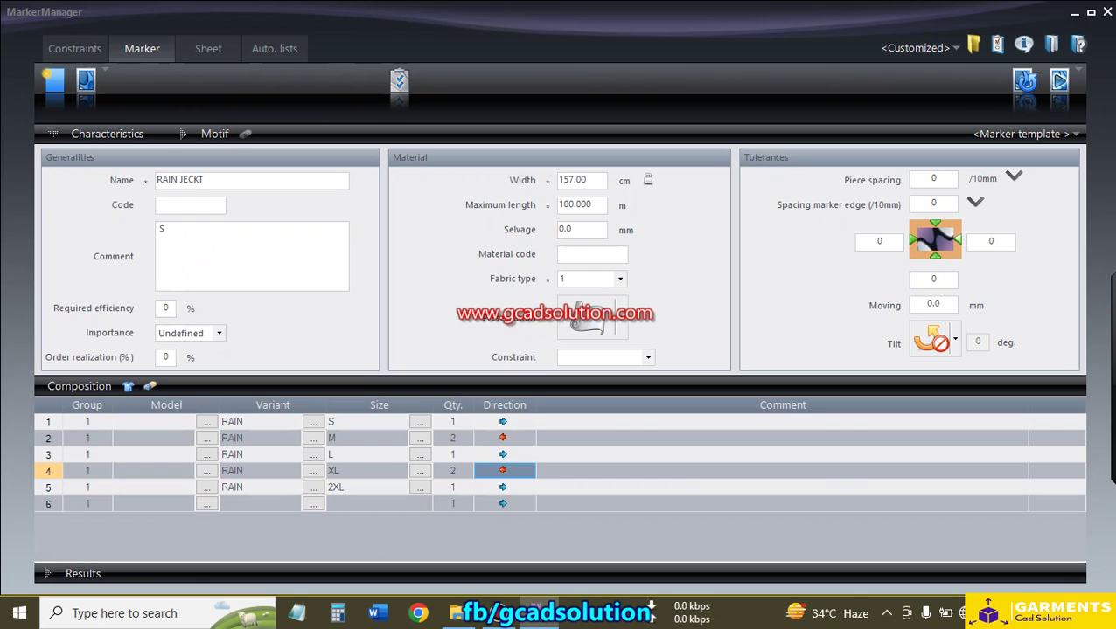
{"action": "type", "text": "/"}
{"action": "type", "text": "1"}
{"action": "type", "text": ",M/"}
{"action": "type", "text": "2,L"}
{"action": "type", "text": "/"}
{"action": "type", "text": "1"}
{"action": "type", "text": ","}
{"action": "type", "text": "X"}
{"action": "type", "text": "L/"}
{"action": "type", "text": "2,"}
{"action": "type", "text": "2XL"}
{"action": "type", "text": "/1"}
{"action": "type", "text": "="}
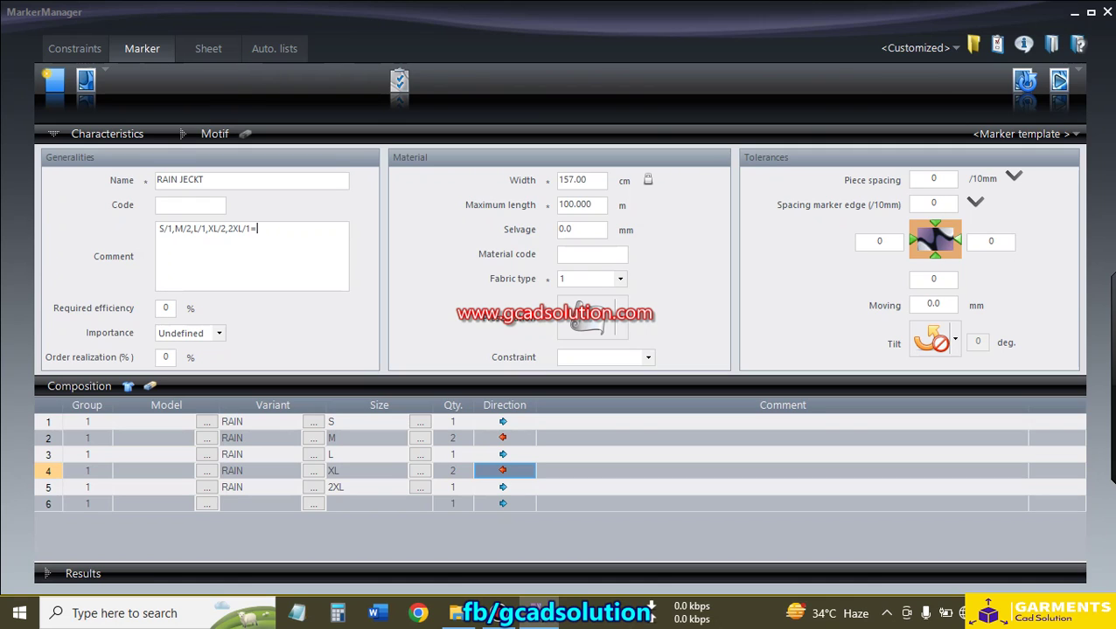
{"action": "type", "text": "7P"}
{"action": "type", "text": "CS"}
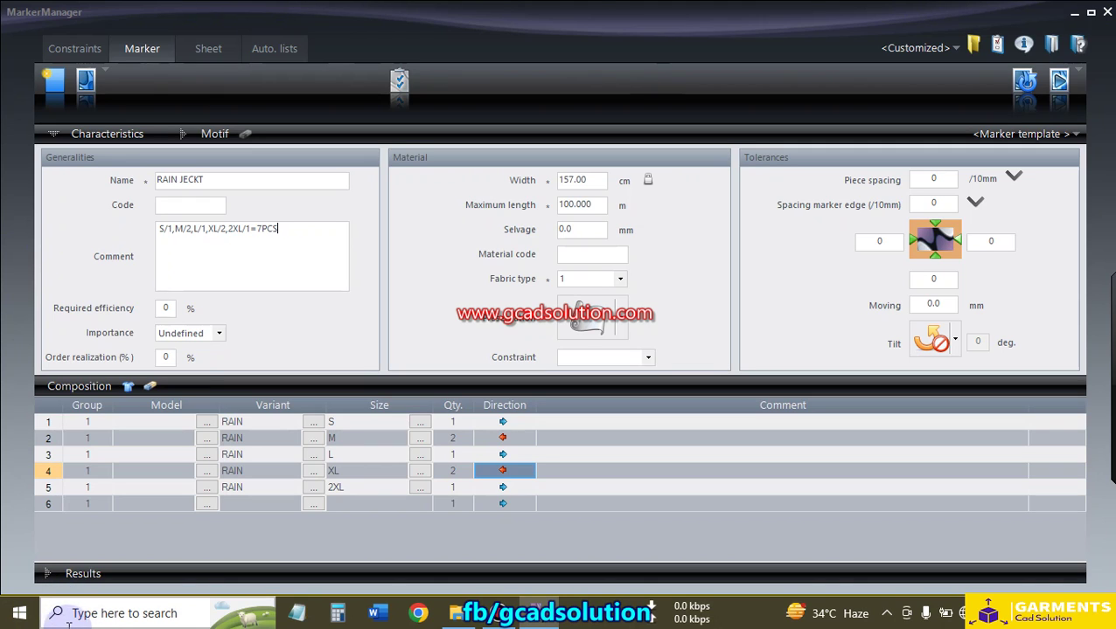
{"action": "left_click", "coordinate": [326, 615]}
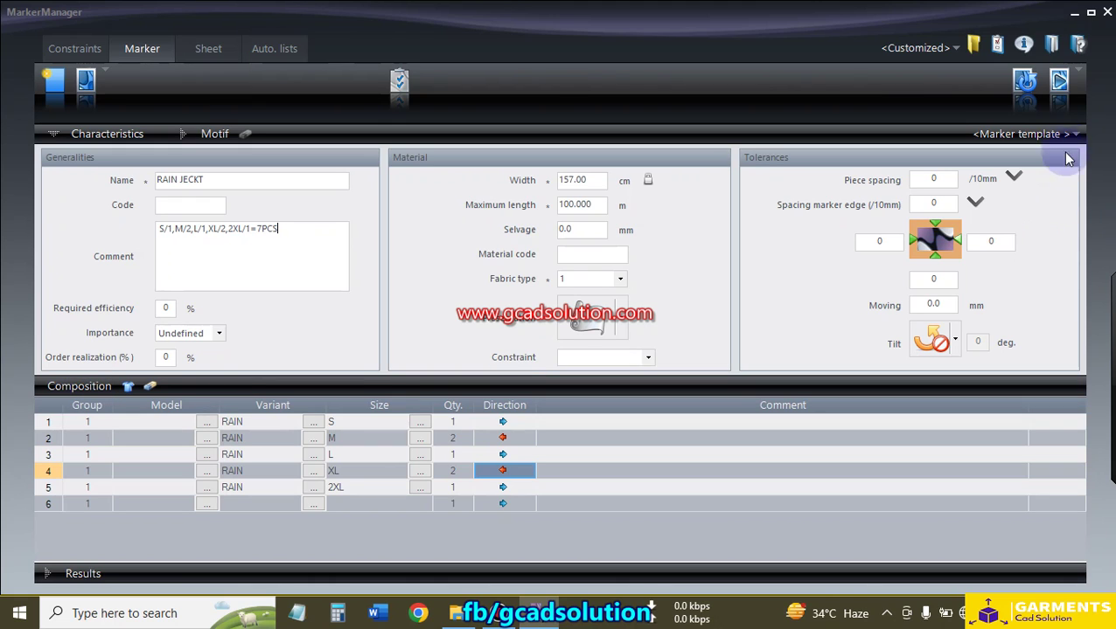
Step: Generate the RAIN JECKT marker and acknowledge the success message
{"action": "left_click", "coordinate": [1061, 83]}
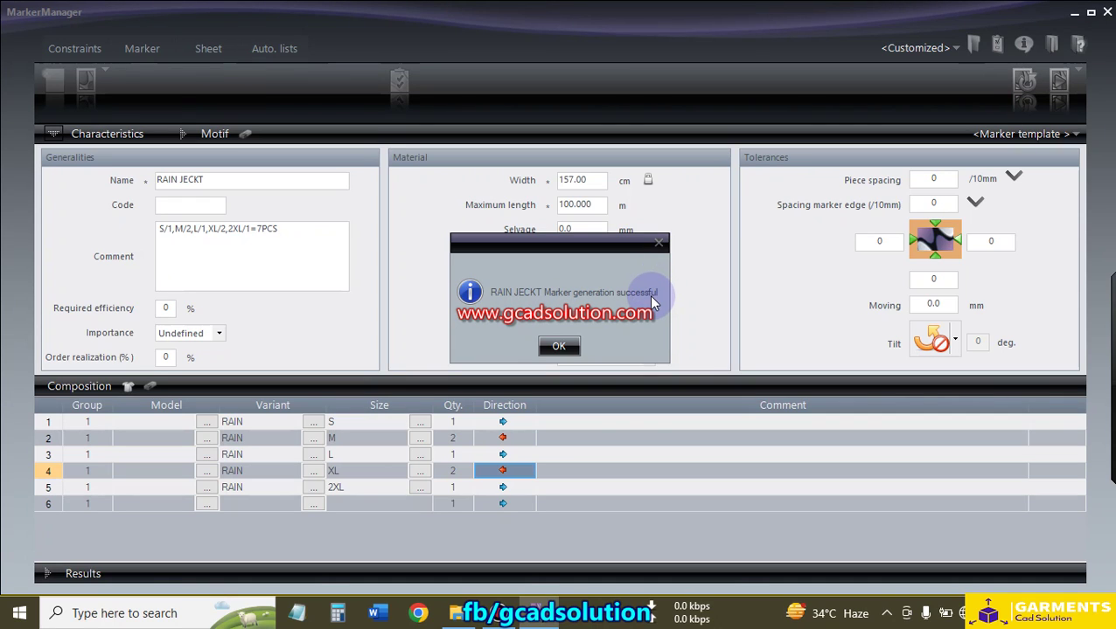
{"action": "left_click", "coordinate": [562, 349]}
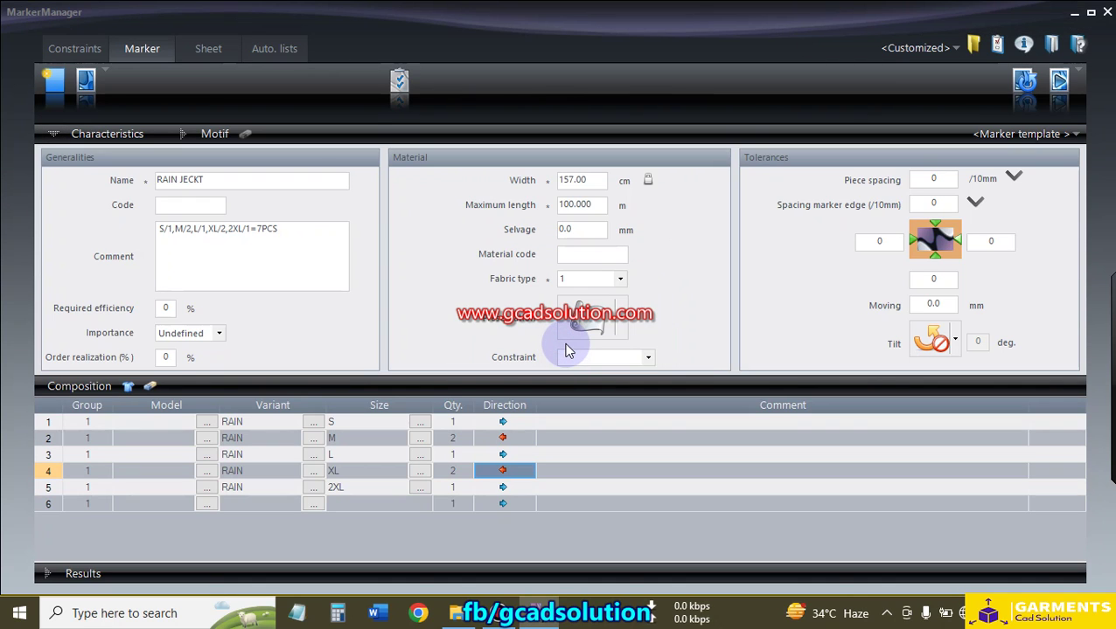
Step: From the desktop Rain Jacket folder, open RAIN JECKT.PLX with Marker Making Solution
{"action": "left_click", "coordinate": [1073, 12]}
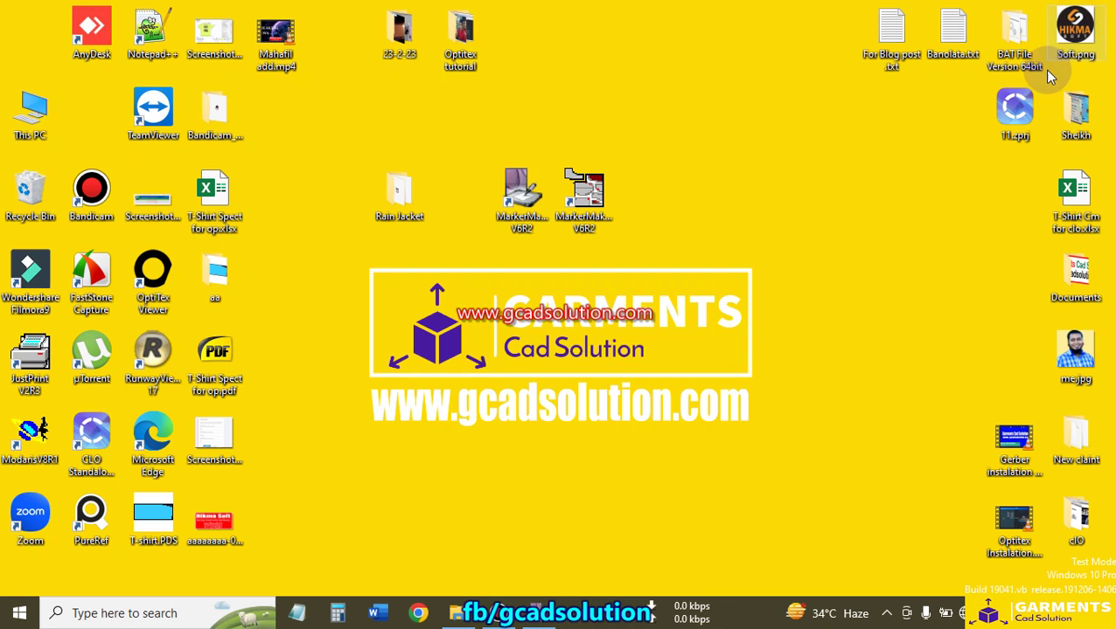
{"action": "left_click", "coordinate": [400, 201]}
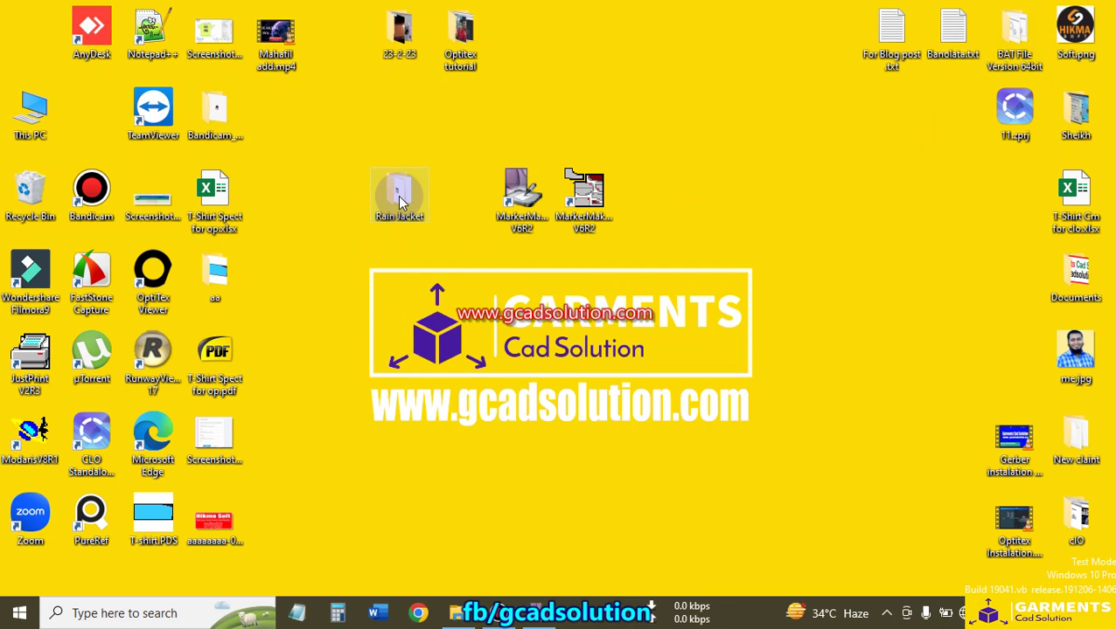
{"action": "double_click", "coordinate": [400, 201]}
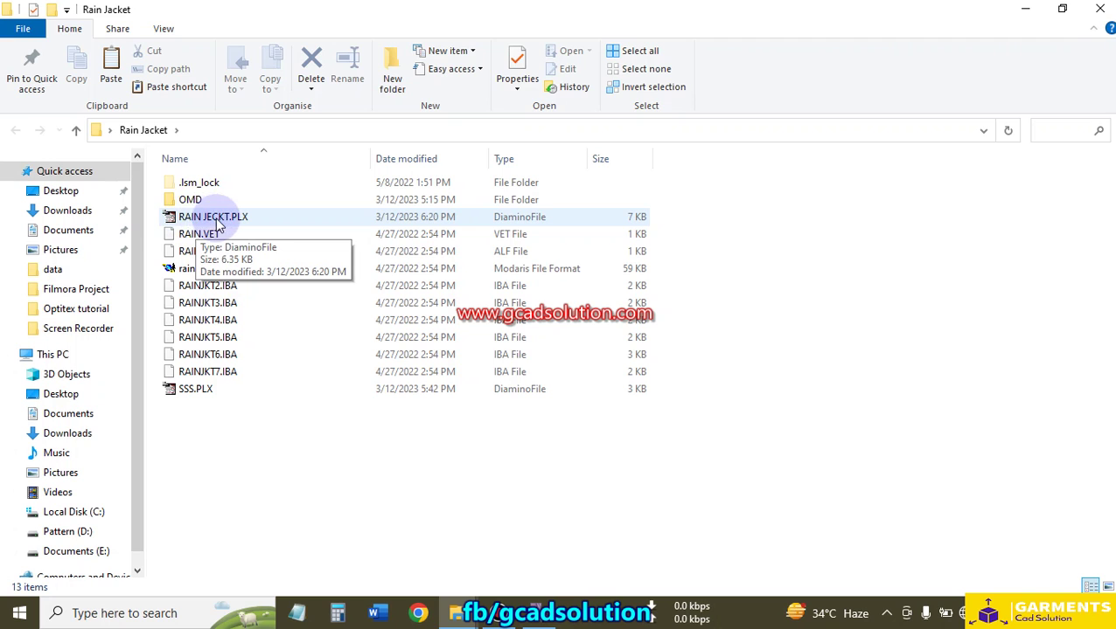
{"action": "left_click", "coordinate": [171, 225]}
{"action": "double_click", "coordinate": [172, 225]}
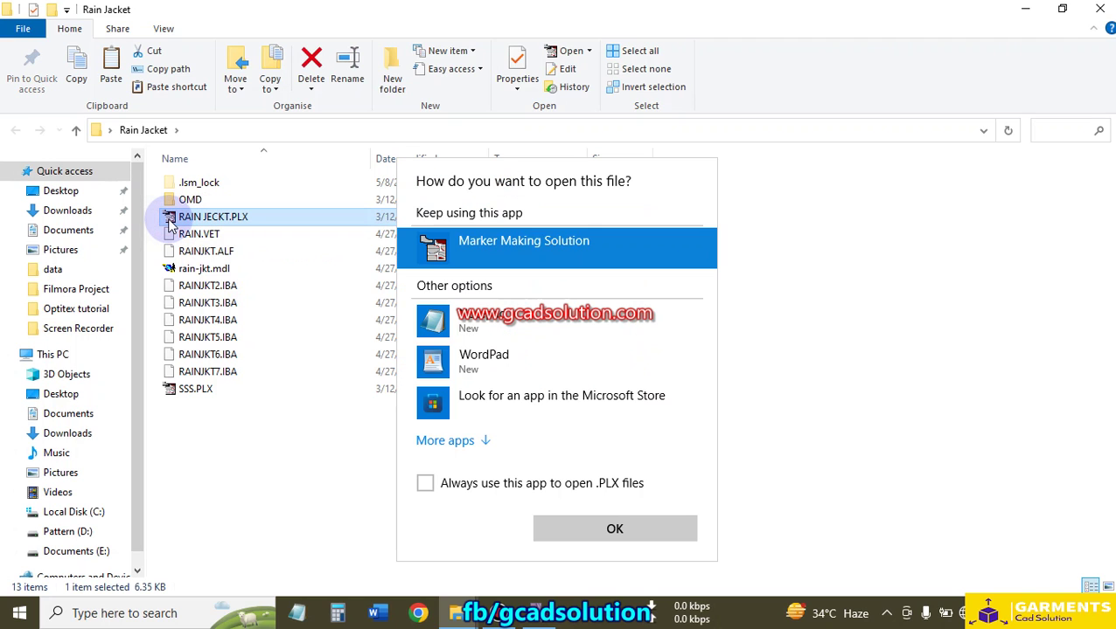
{"action": "double_click", "coordinate": [491, 241]}
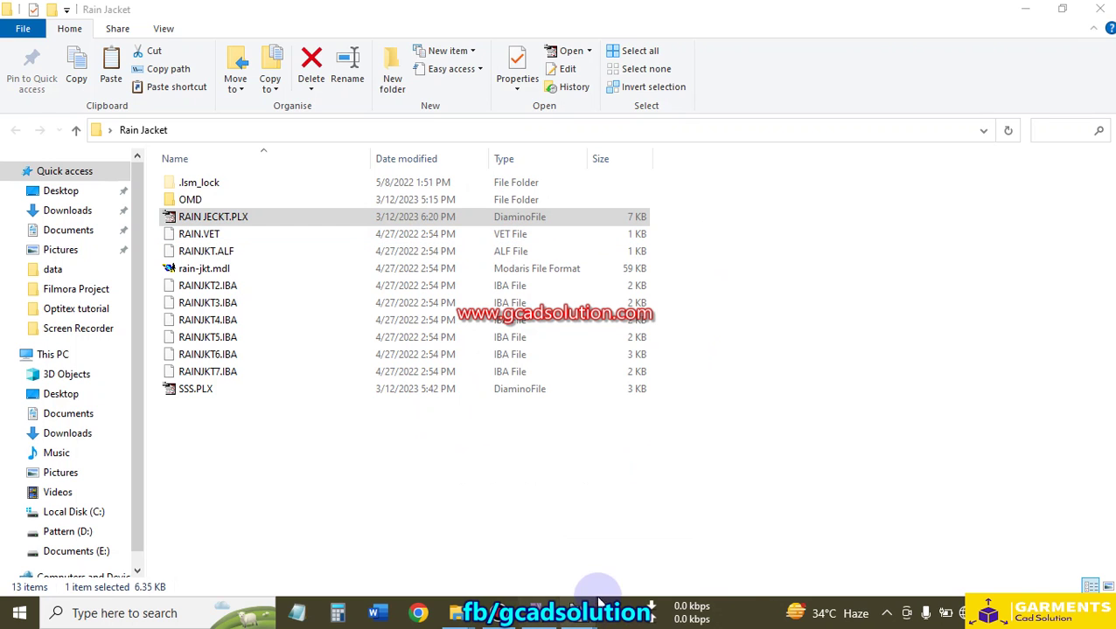
Step: Dismiss MarkerMaking's missing-table and invalid-file errors, then reach the Open dialog's access paths
{"action": "mouse_move", "coordinate": [536, 613]}
{"action": "left_click", "coordinate": [526, 558]}
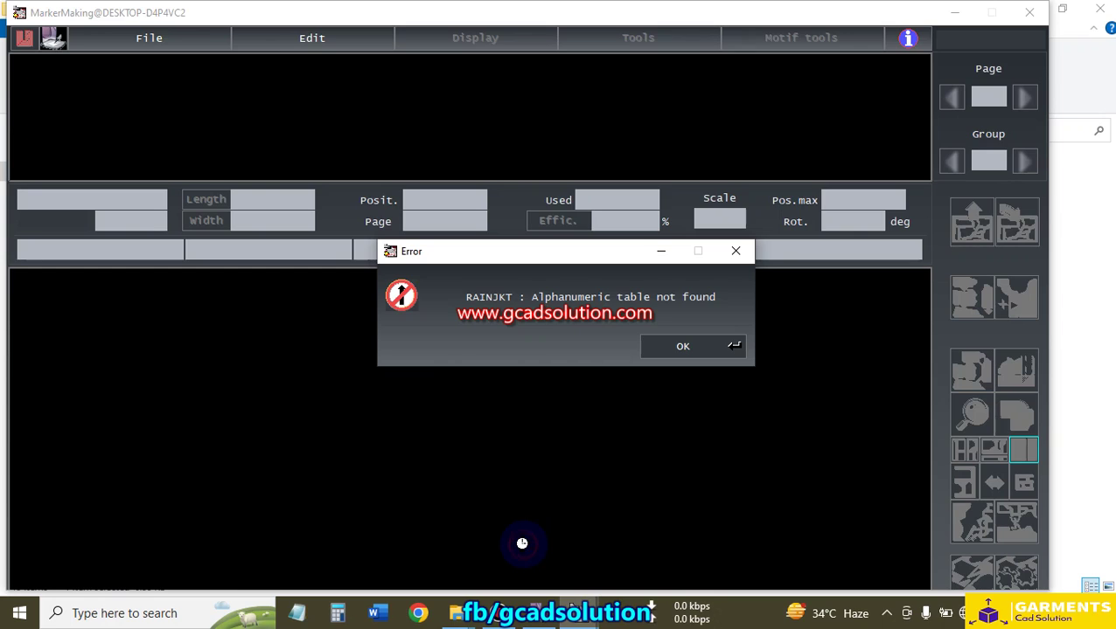
{"action": "left_click", "coordinate": [622, 346]}
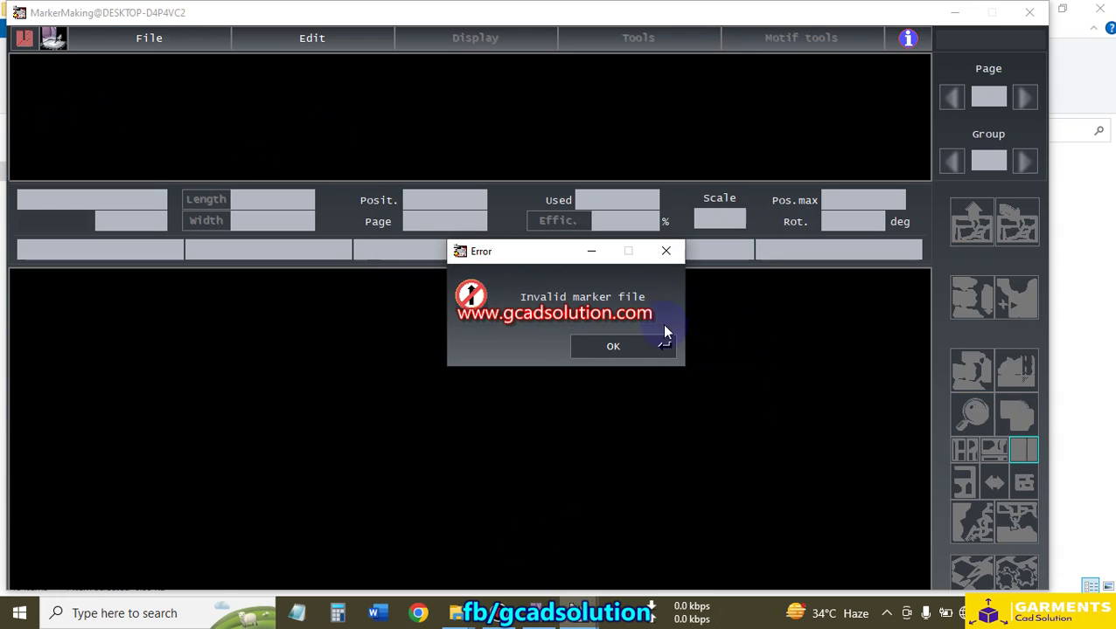
{"action": "left_click", "coordinate": [621, 348]}
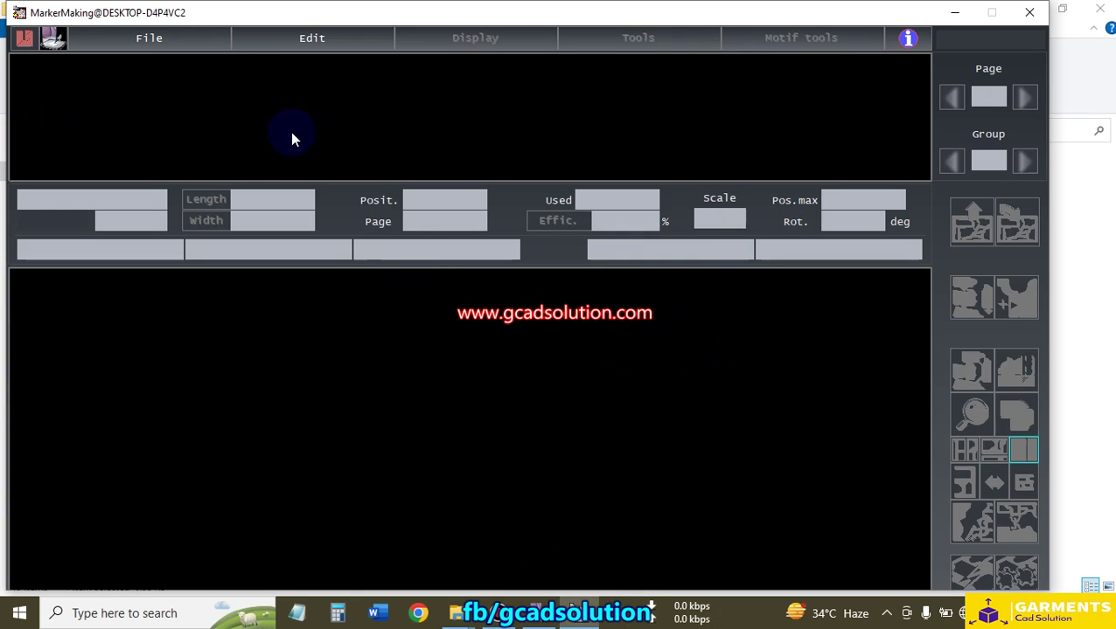
{"action": "left_click", "coordinate": [87, 45]}
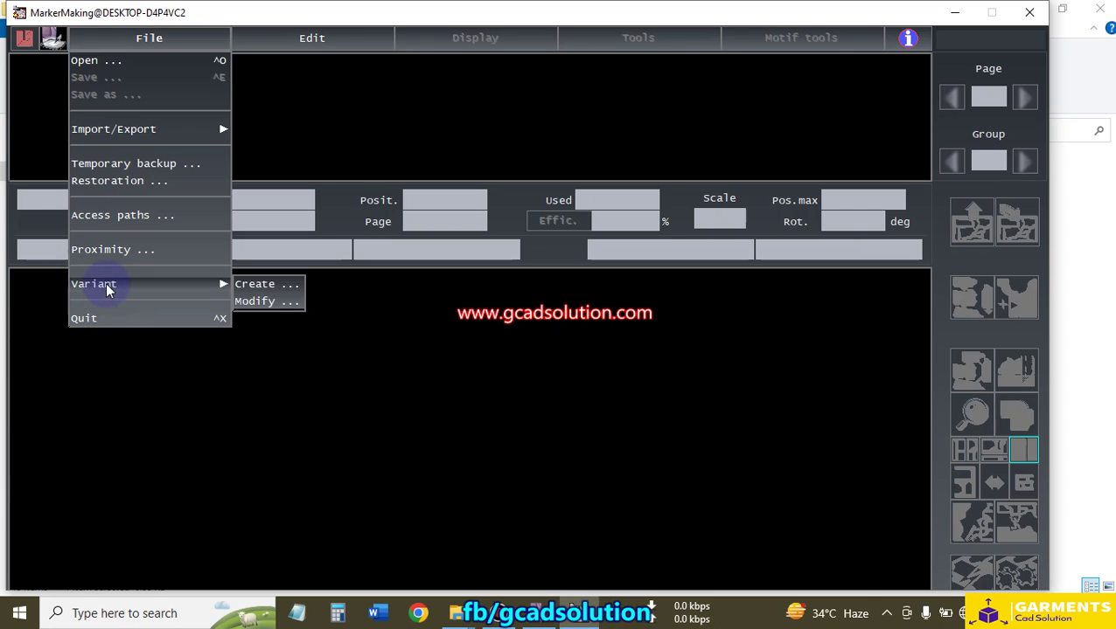
{"action": "left_click", "coordinate": [98, 68]}
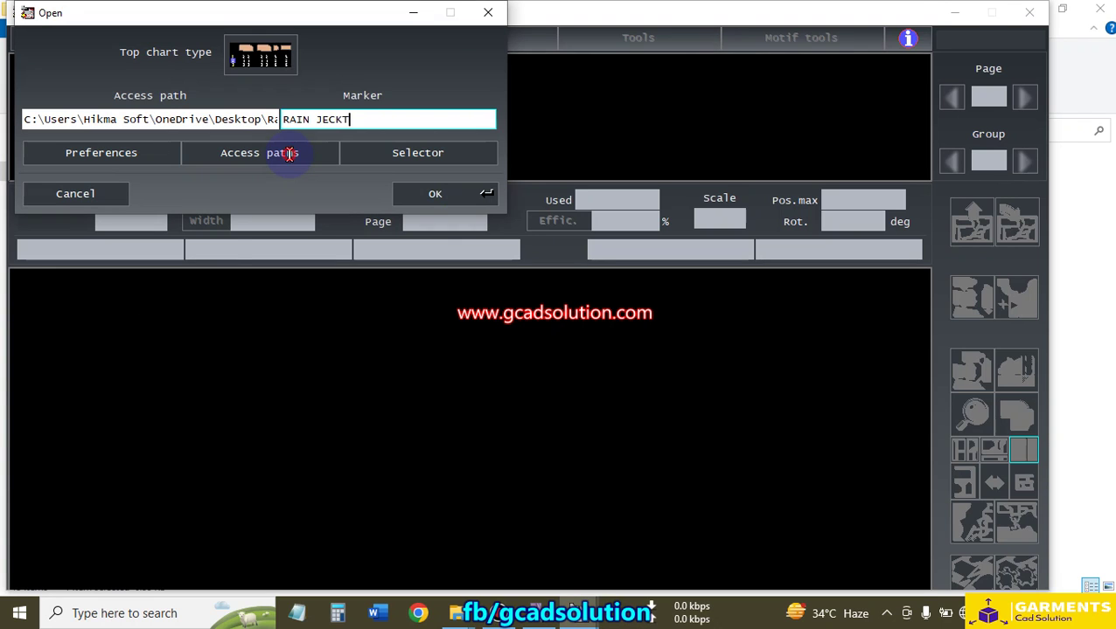
{"action": "left_click", "coordinate": [288, 154]}
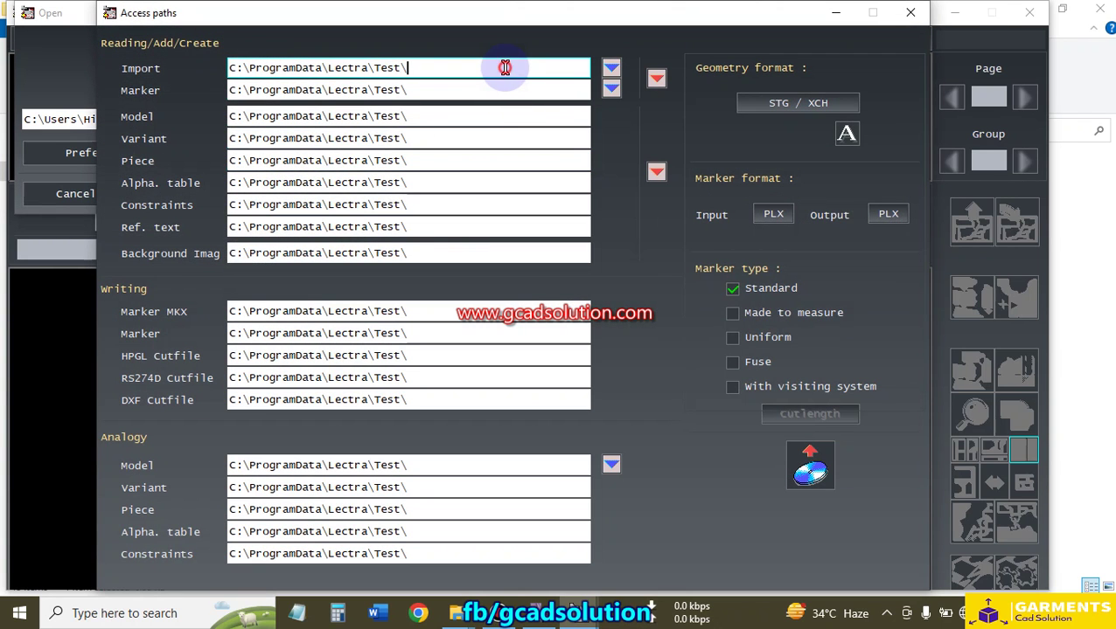
Step: Browse for the Import path folder, collapsing the Test, Lectra and ProgramData folders
{"action": "double_click", "coordinate": [503, 68]}
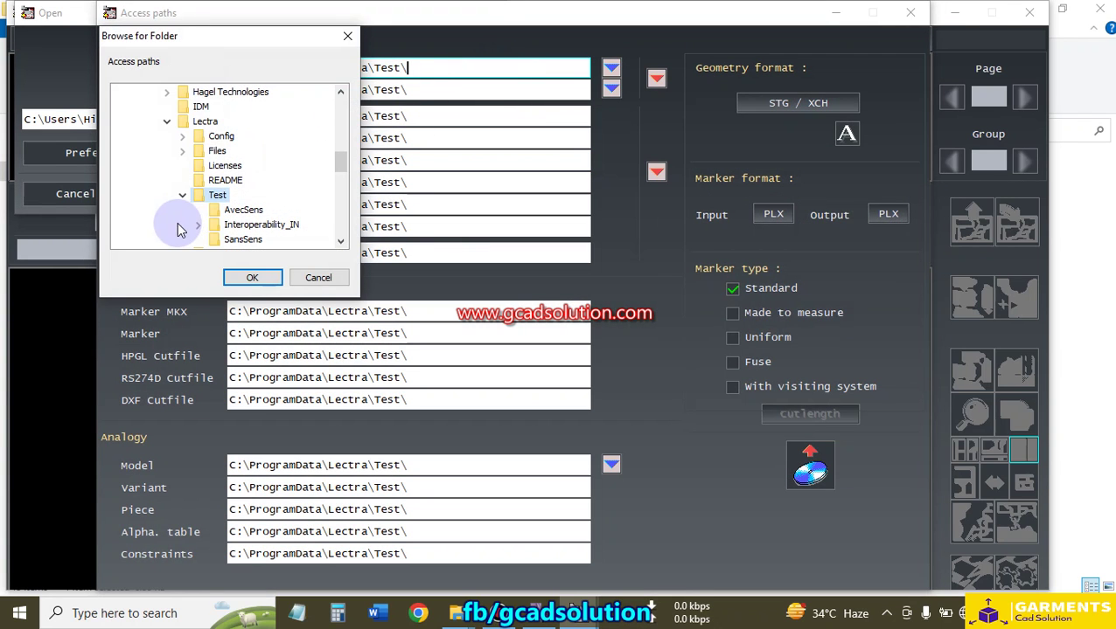
{"action": "left_click", "coordinate": [182, 196]}
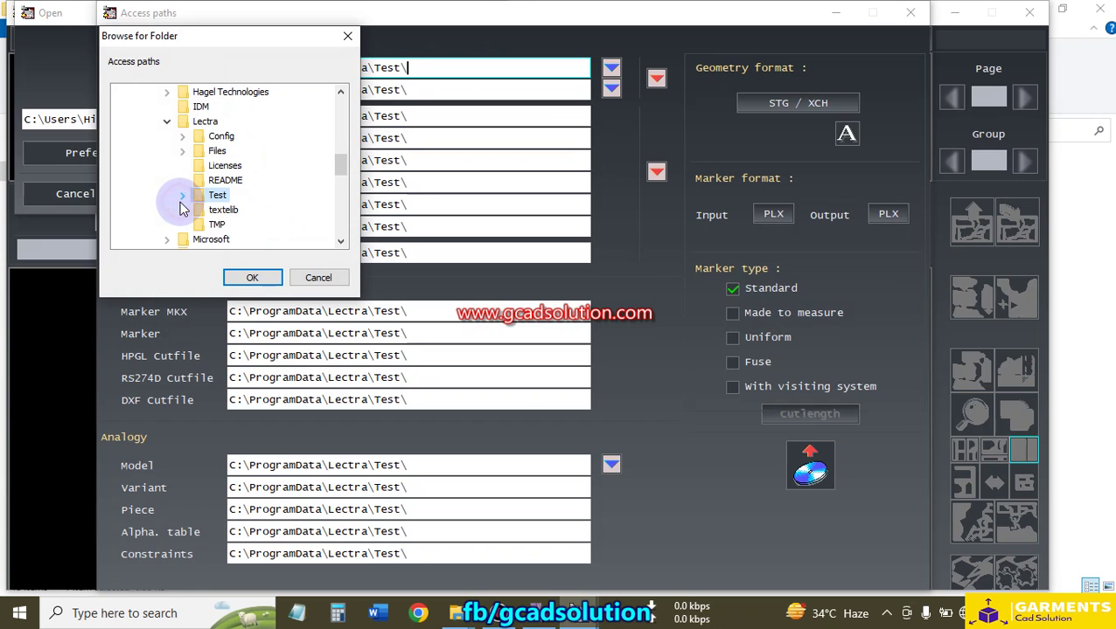
{"action": "left_click", "coordinate": [166, 122]}
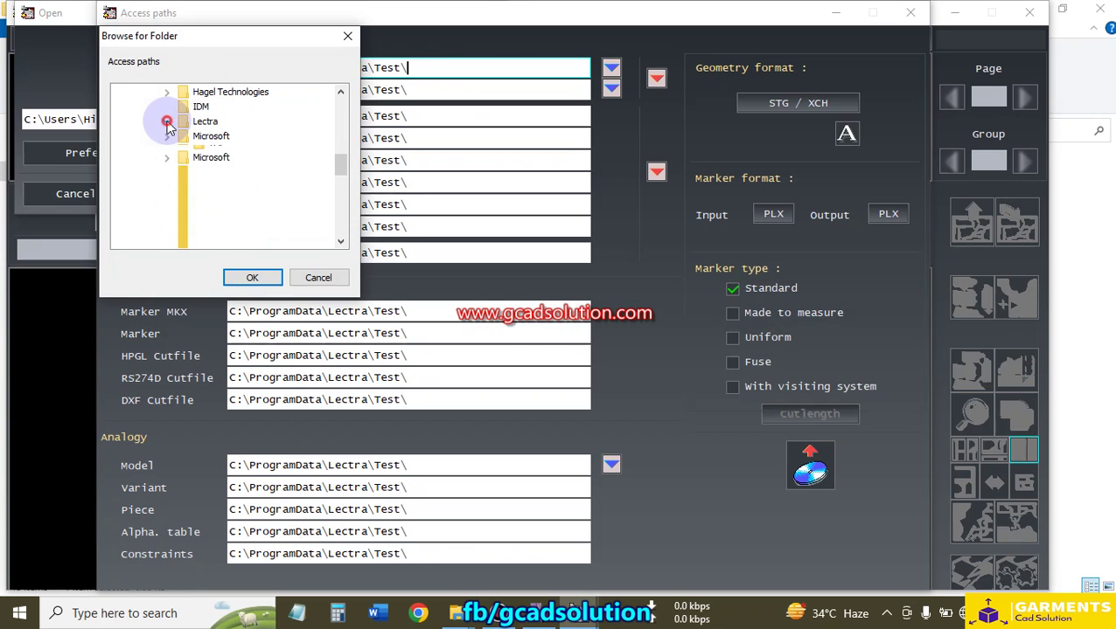
{"action": "left_click", "coordinate": [341, 92]}
{"action": "left_click", "coordinate": [341, 92]}
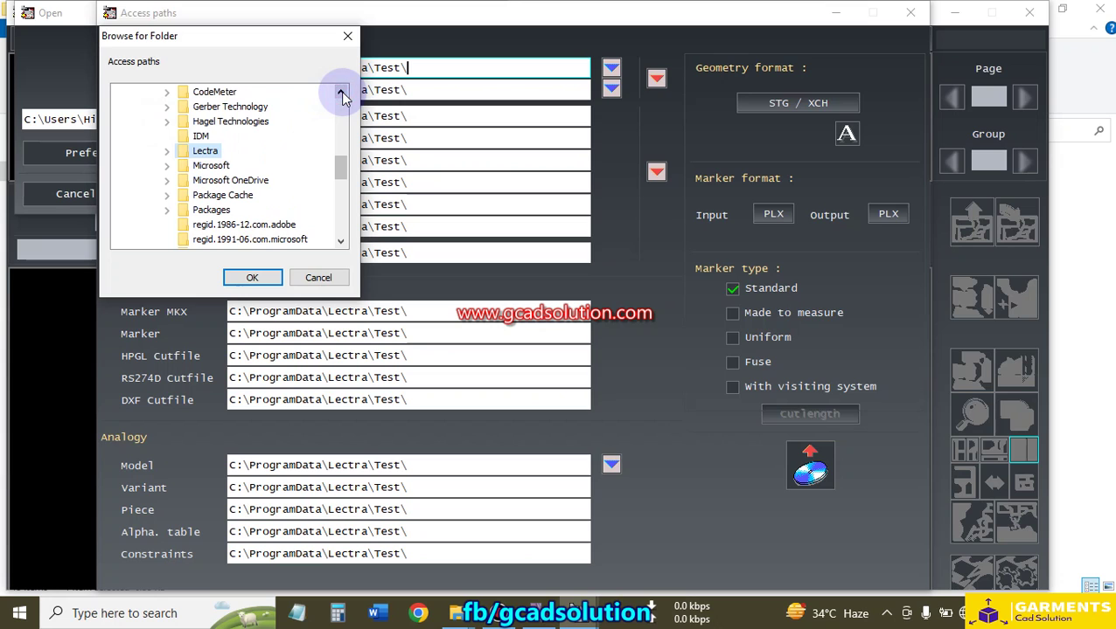
{"action": "left_click", "coordinate": [341, 92]}
{"action": "left_click", "coordinate": [341, 92]}
{"action": "left_click", "coordinate": [341, 92]}
{"action": "left_click", "coordinate": [341, 92]}
{"action": "left_click", "coordinate": [341, 92]}
{"action": "left_click", "coordinate": [341, 92]}
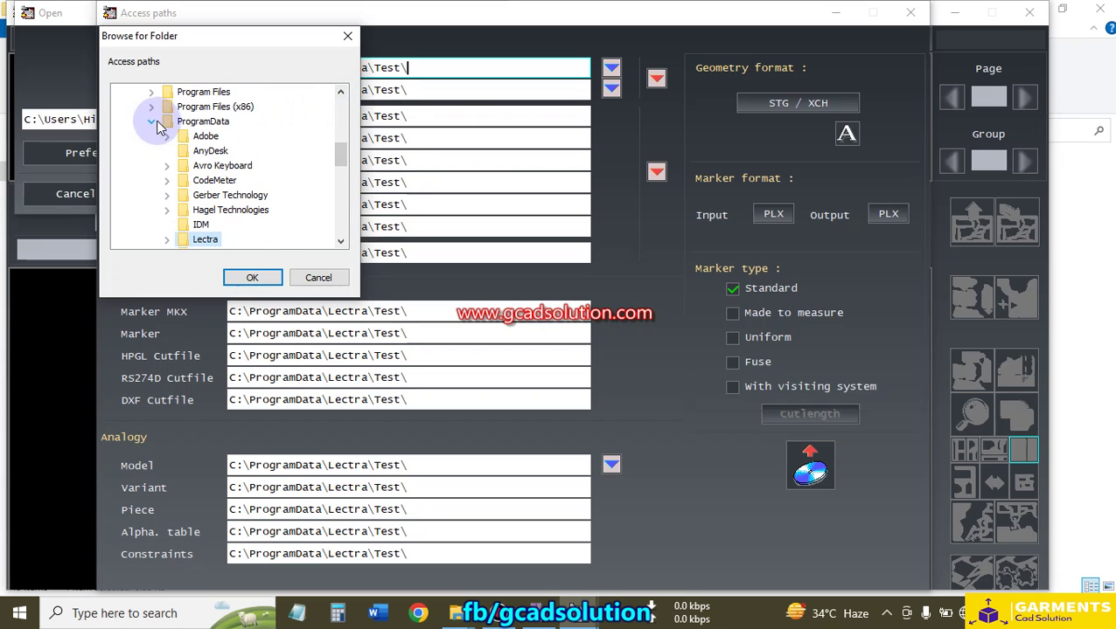
{"action": "left_click", "coordinate": [151, 122]}
{"action": "left_click", "coordinate": [341, 92]}
{"action": "left_click", "coordinate": [341, 92]}
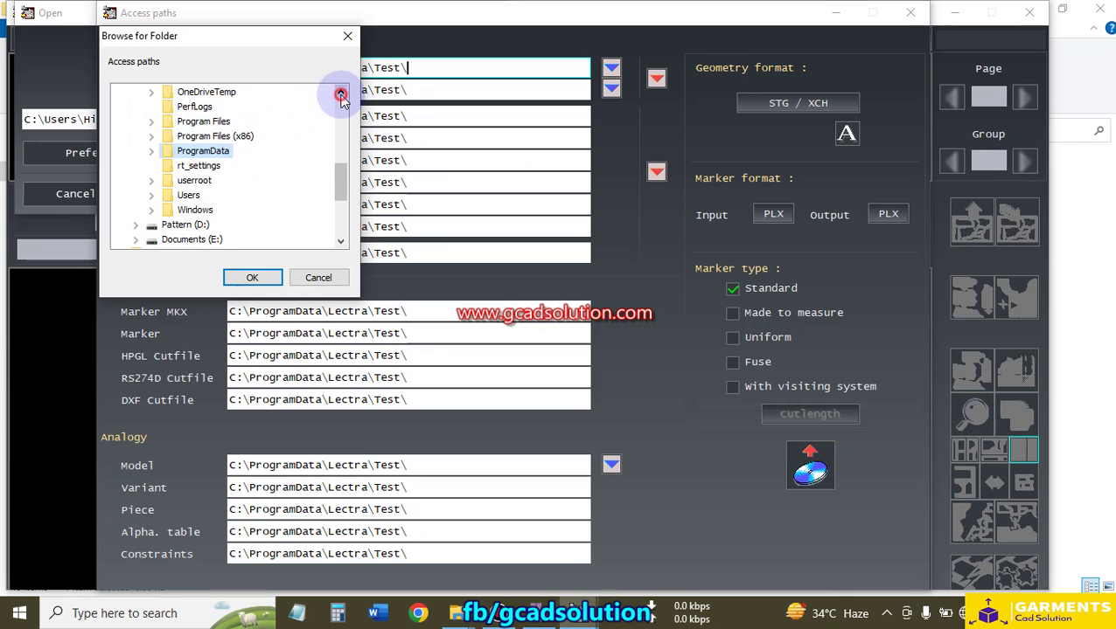
{"action": "left_click", "coordinate": [341, 92]}
{"action": "left_click", "coordinate": [341, 92]}
{"action": "left_click", "coordinate": [341, 92]}
{"action": "left_click", "coordinate": [341, 92]}
{"action": "left_click", "coordinate": [341, 92]}
{"action": "left_click", "coordinate": [341, 91]}
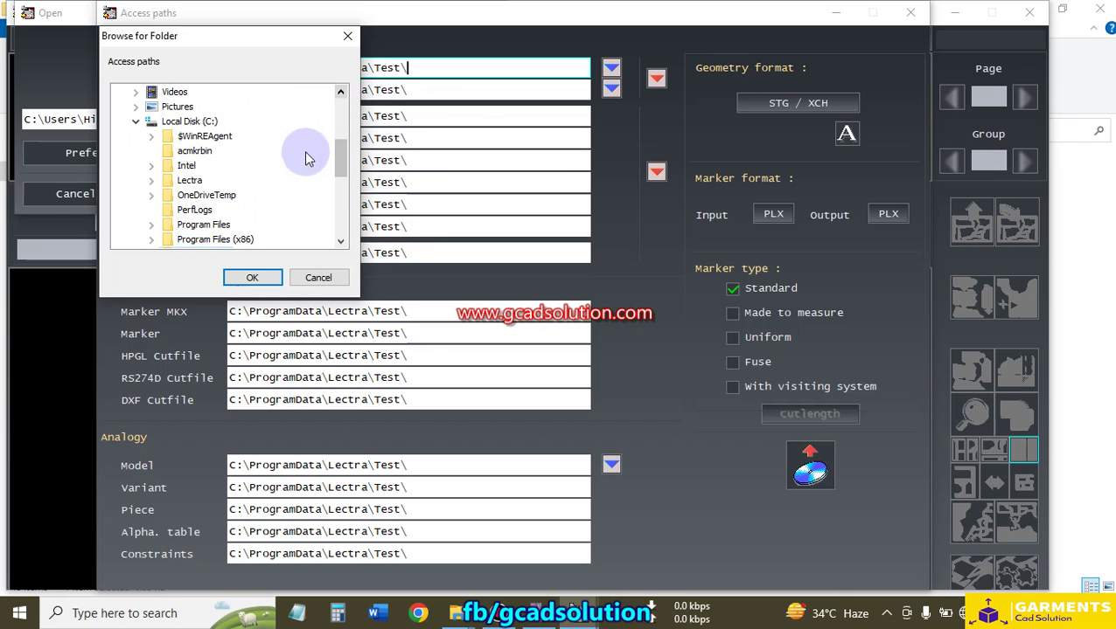
Step: Collapse Local Disk (C:), expand Desktop and select the Rain Jacket folder
{"action": "left_click", "coordinate": [136, 122]}
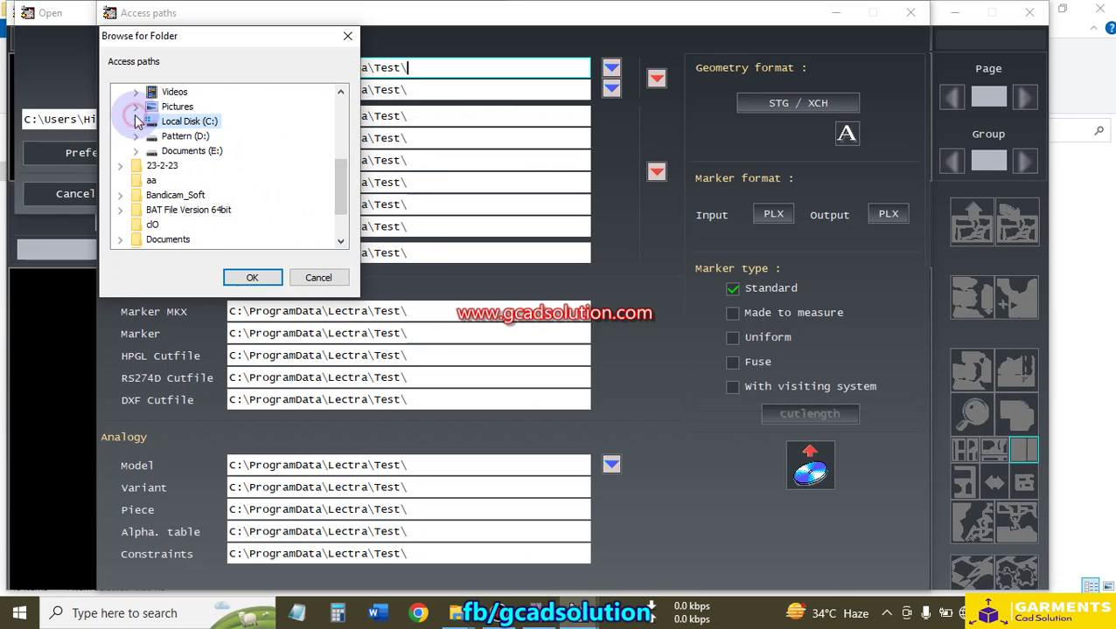
{"action": "left_click", "coordinate": [341, 92]}
{"action": "left_click", "coordinate": [341, 92]}
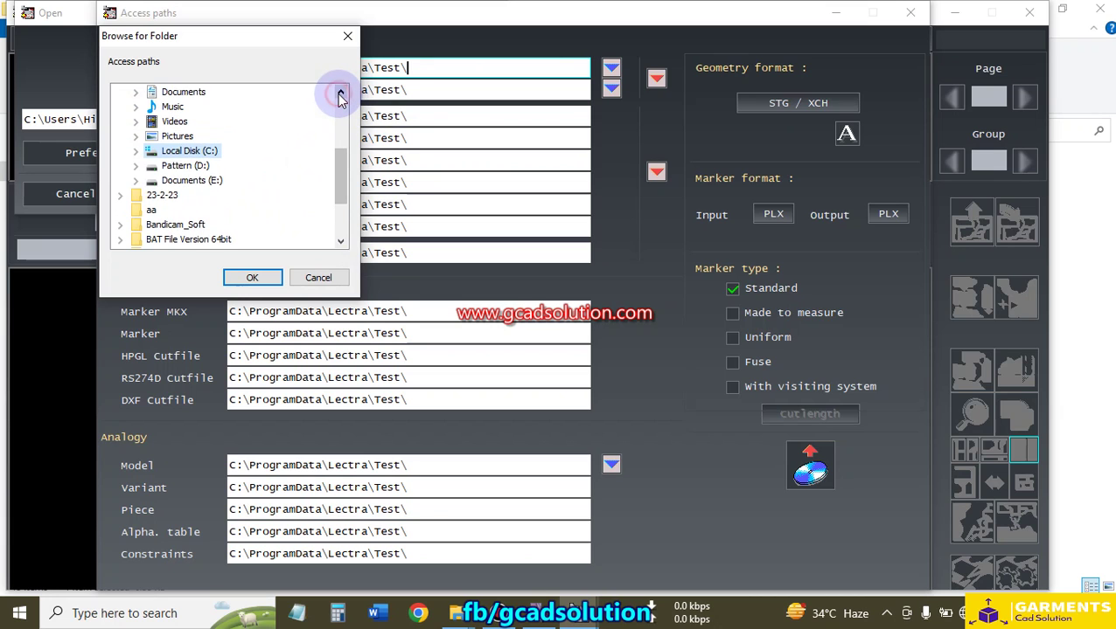
{"action": "left_click", "coordinate": [341, 91]}
{"action": "left_click", "coordinate": [341, 92]}
{"action": "left_click", "coordinate": [341, 92]}
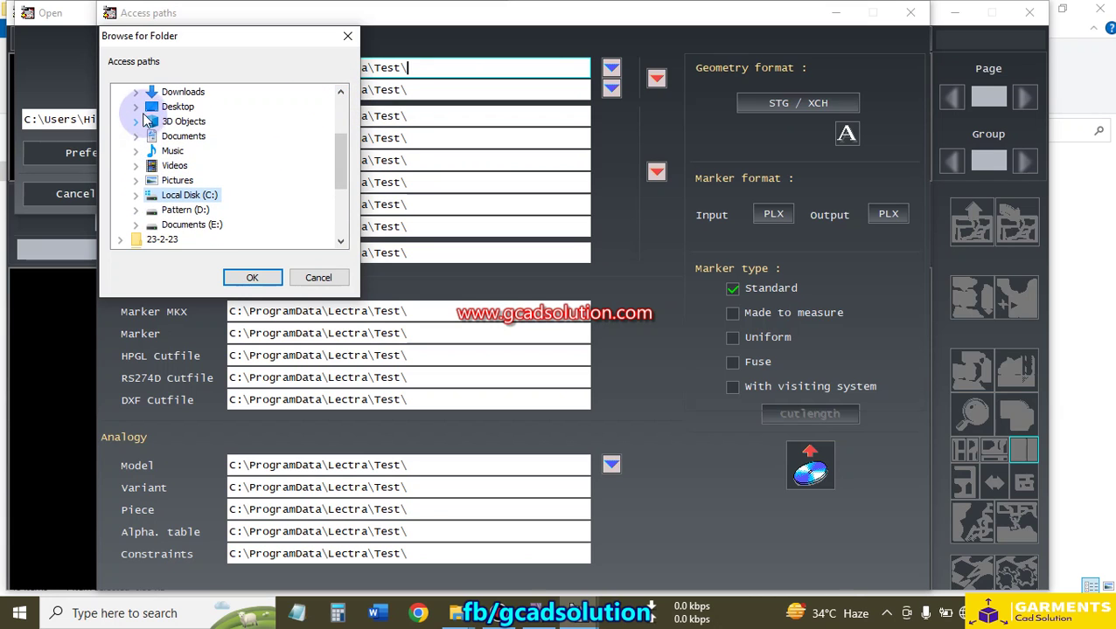
{"action": "left_click", "coordinate": [135, 106]}
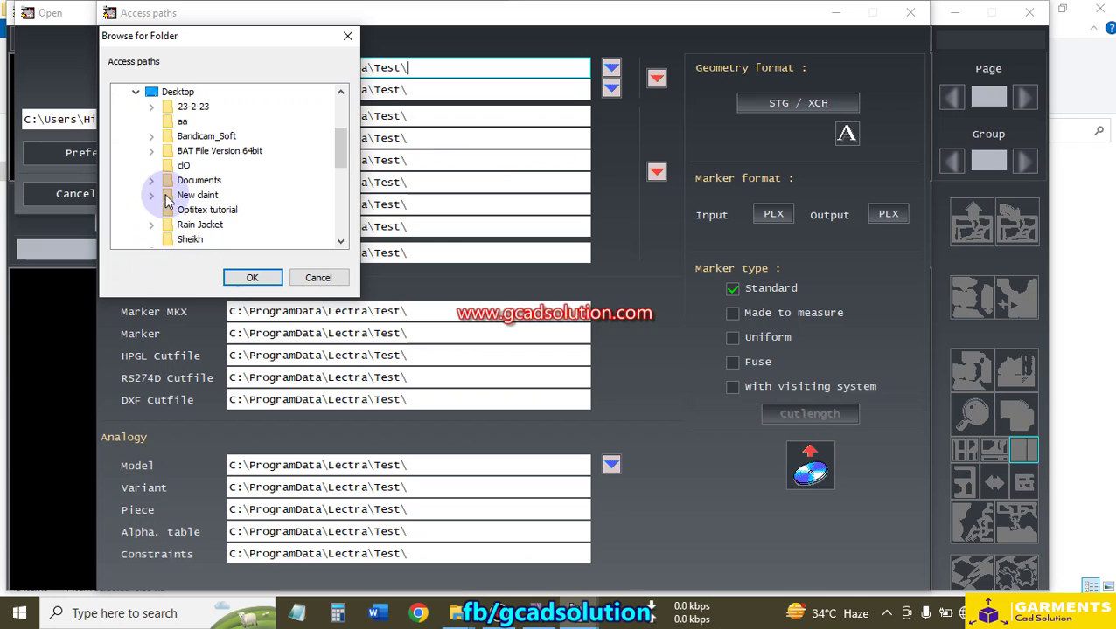
{"action": "left_click", "coordinate": [151, 225]}
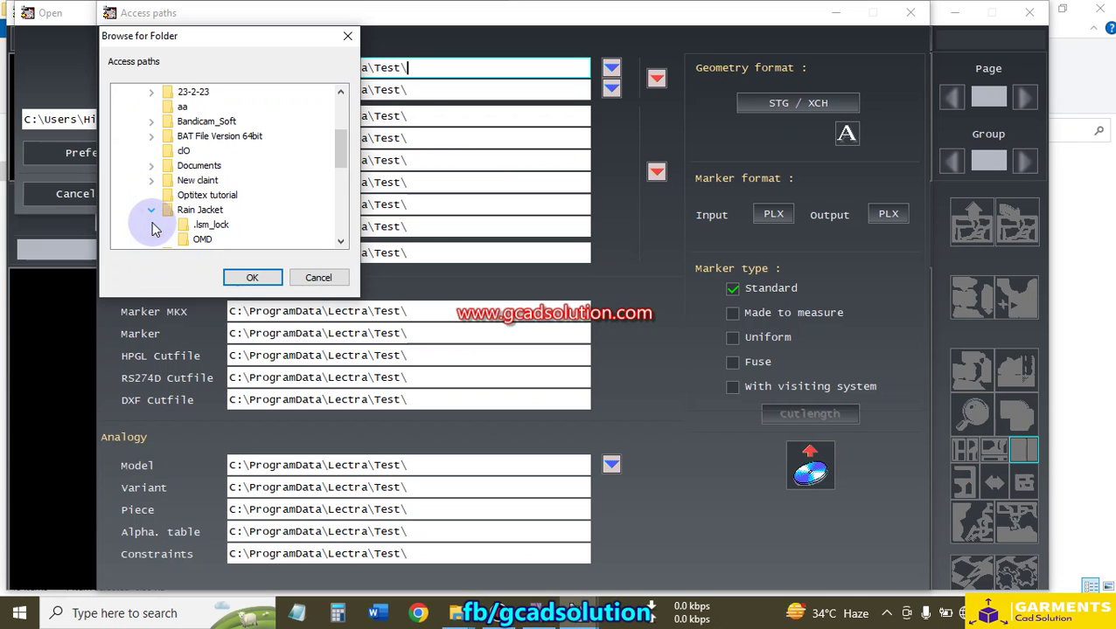
{"action": "left_click", "coordinate": [188, 209]}
Step: Confirm Rain Jacket as Import and copy it to all reading, writing and Analogy paths
{"action": "left_click", "coordinate": [251, 277]}
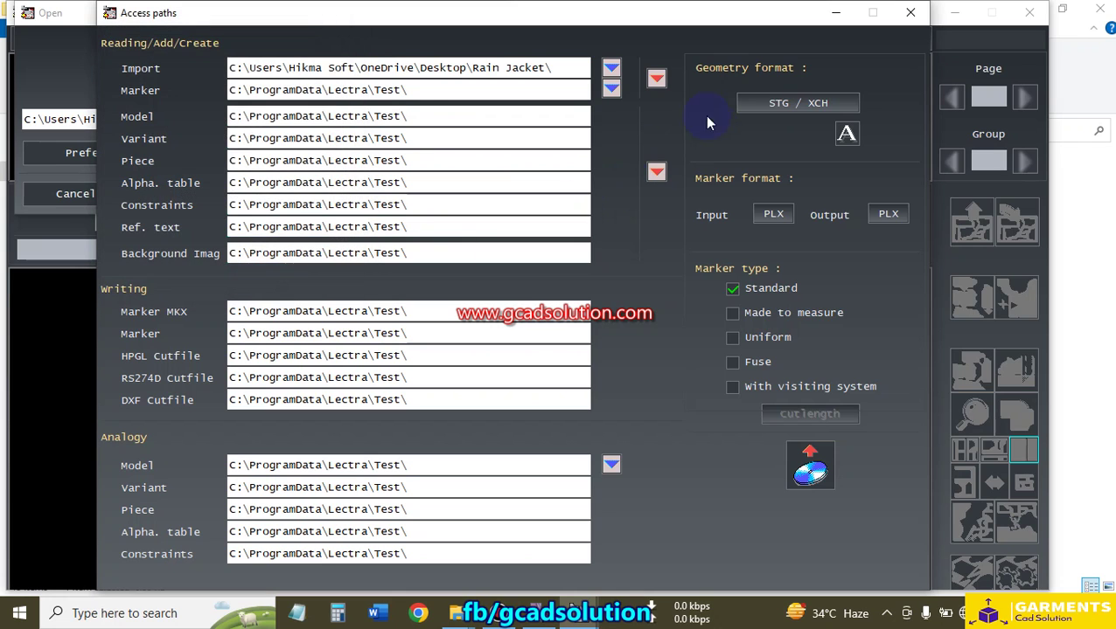
{"action": "left_click", "coordinate": [616, 72]}
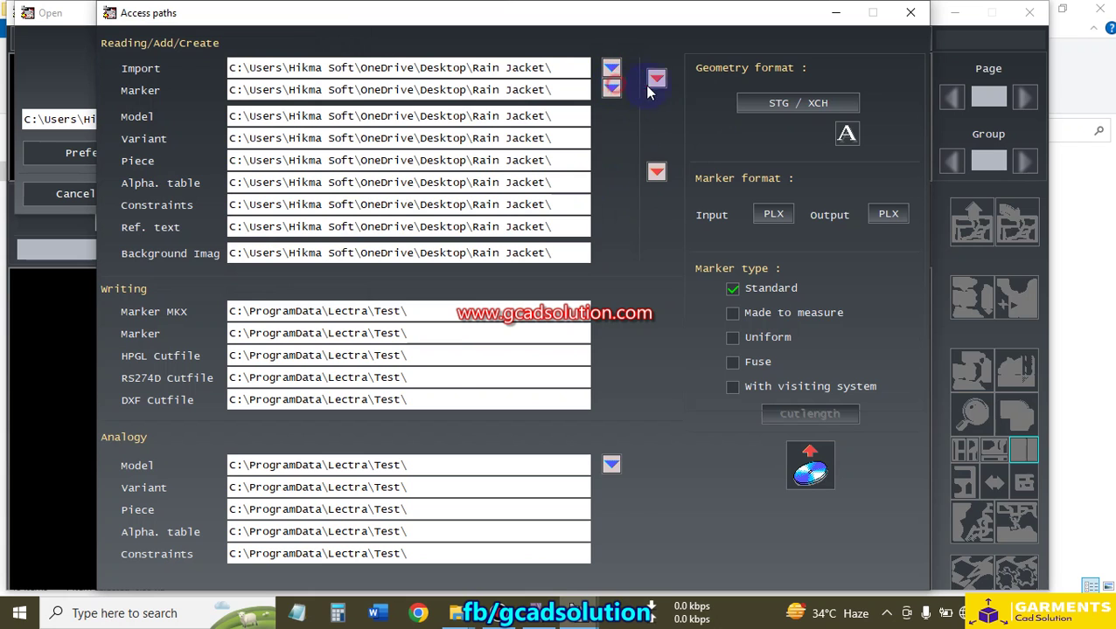
{"action": "left_click", "coordinate": [656, 173]}
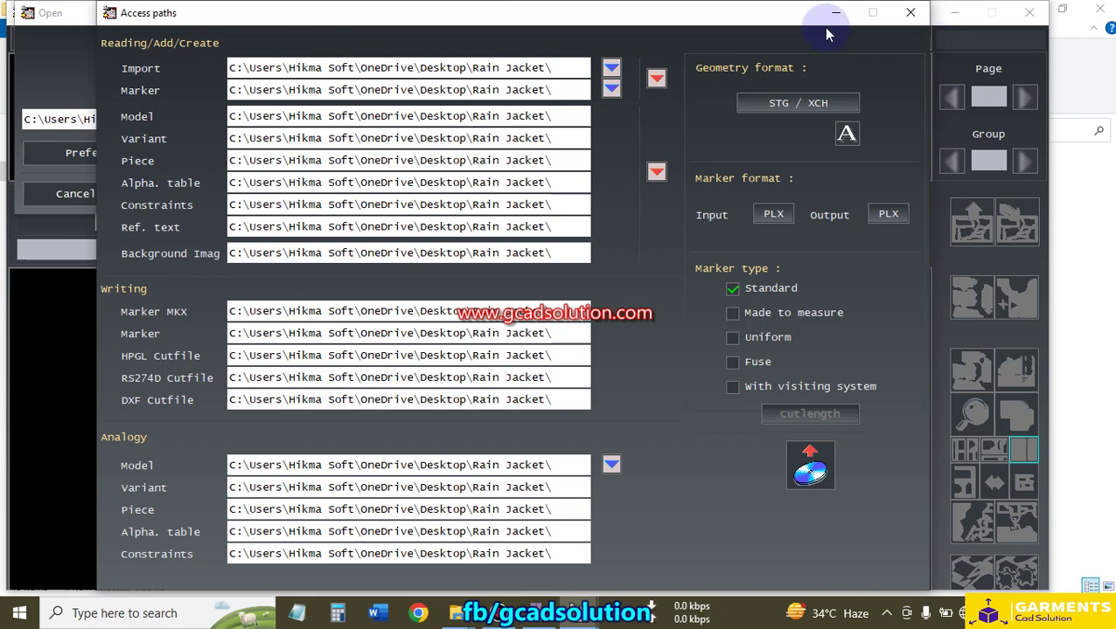
Step: Reposition the access paths window on screen
{"action": "left_click_drag", "start_coordinate": [787, 14], "coordinate": [796, 14]}
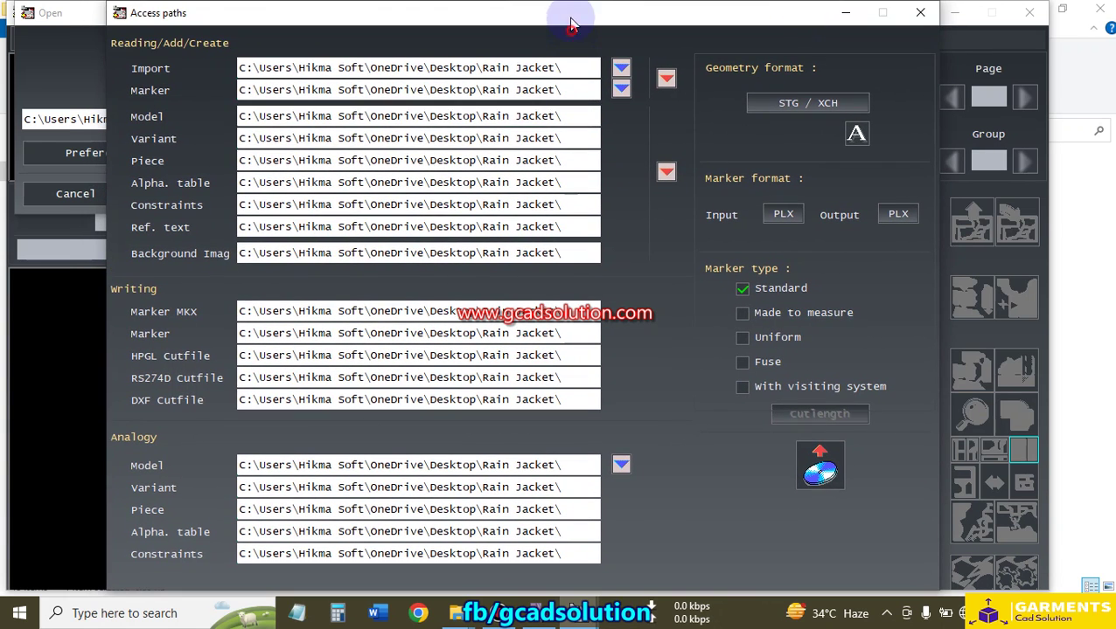
{"action": "left_click_drag", "start_coordinate": [708, 23], "coordinate": [636, 7]}
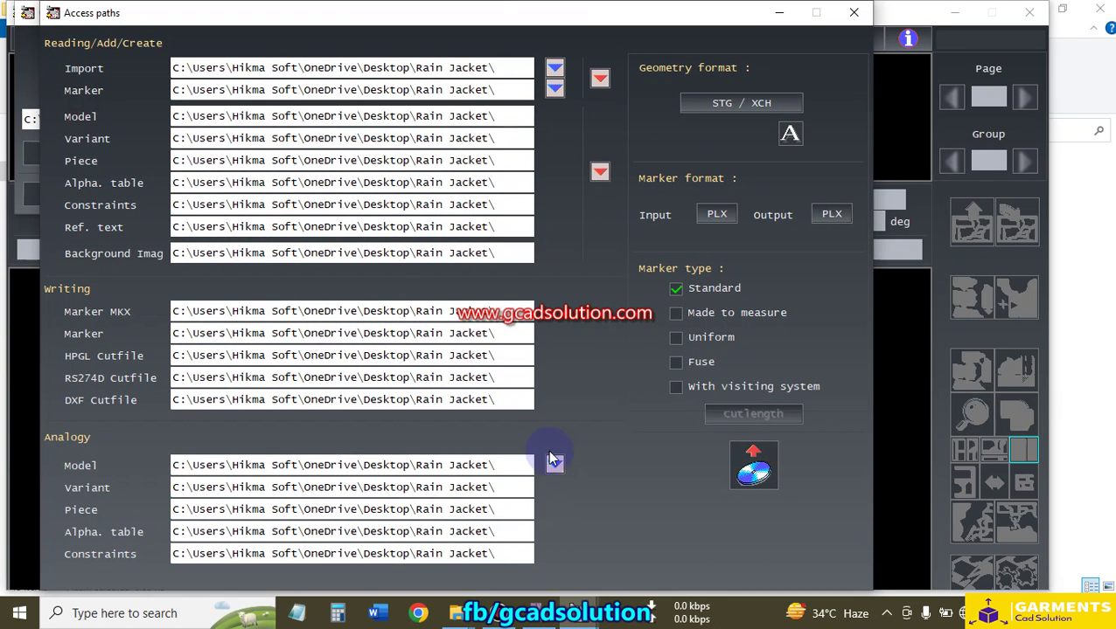
{"action": "left_click_drag", "start_coordinate": [751, 27], "coordinate": [767, 7]}
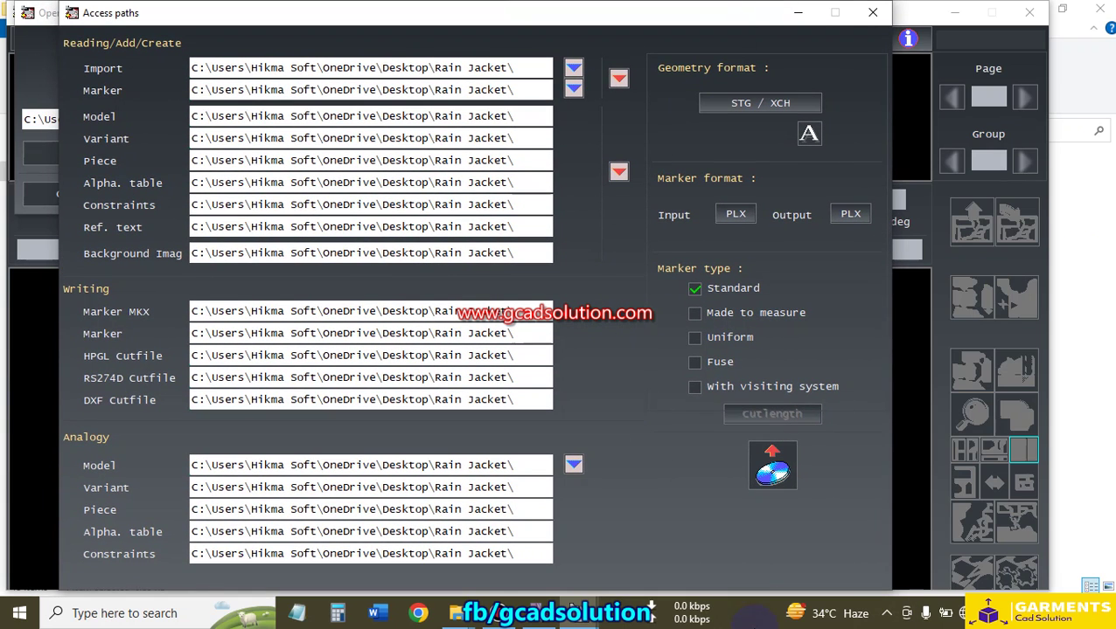
{"action": "left_click", "coordinate": [496, 612]}
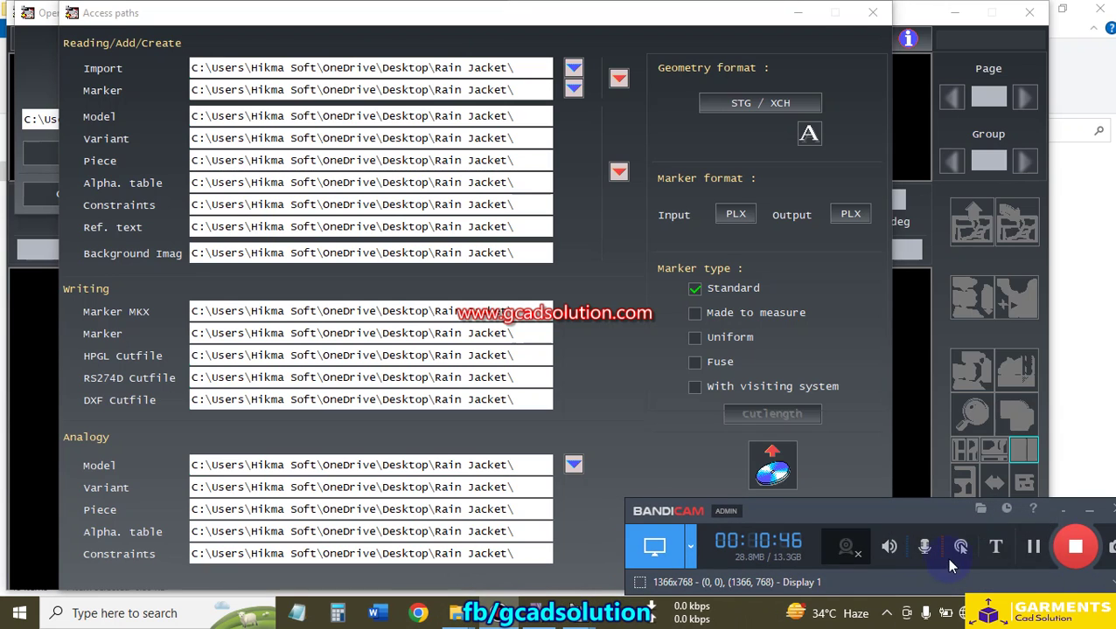
Step: Switch to MarkerManager and shut its RAIN JECKT window, leaving the desktop visible
{"action": "left_click", "coordinate": [1032, 548]}
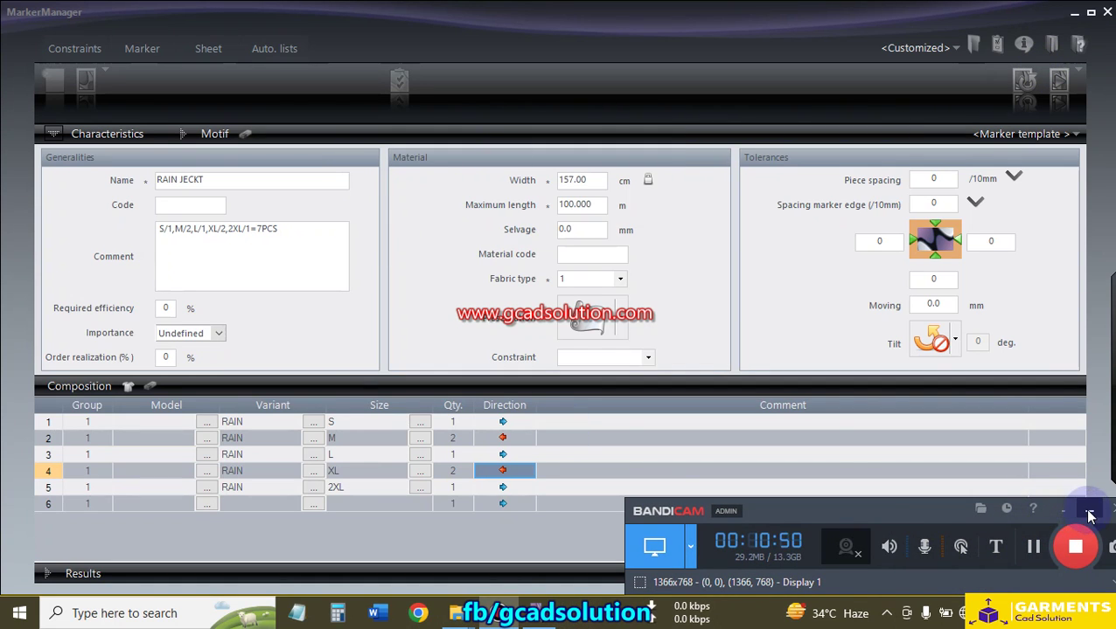
{"action": "left_click", "coordinate": [1088, 509]}
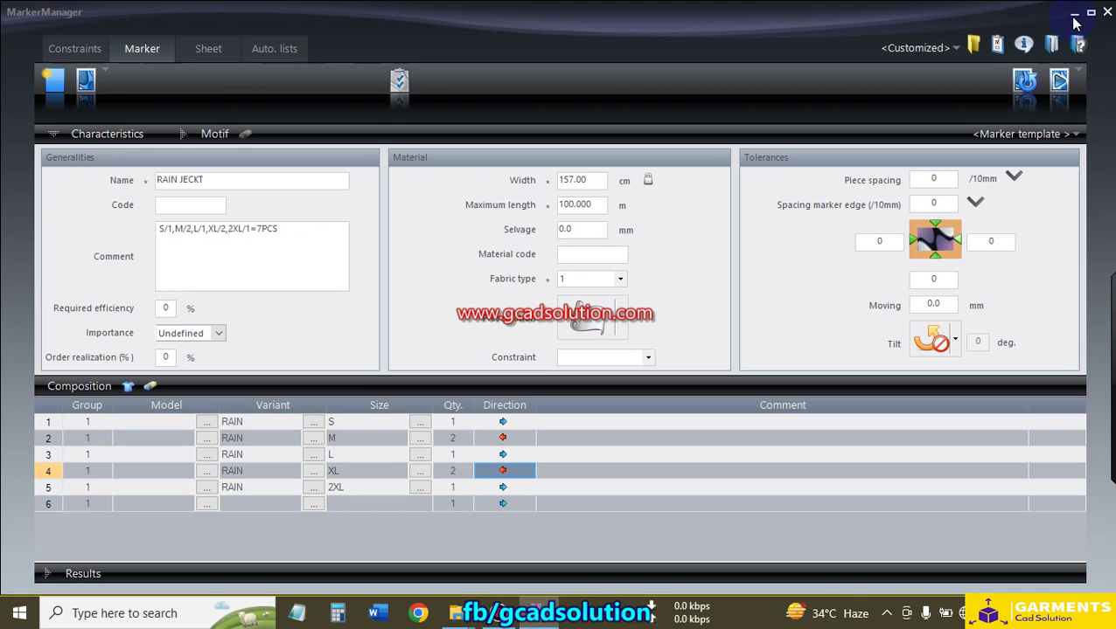
{"action": "left_click", "coordinate": [1107, 13]}
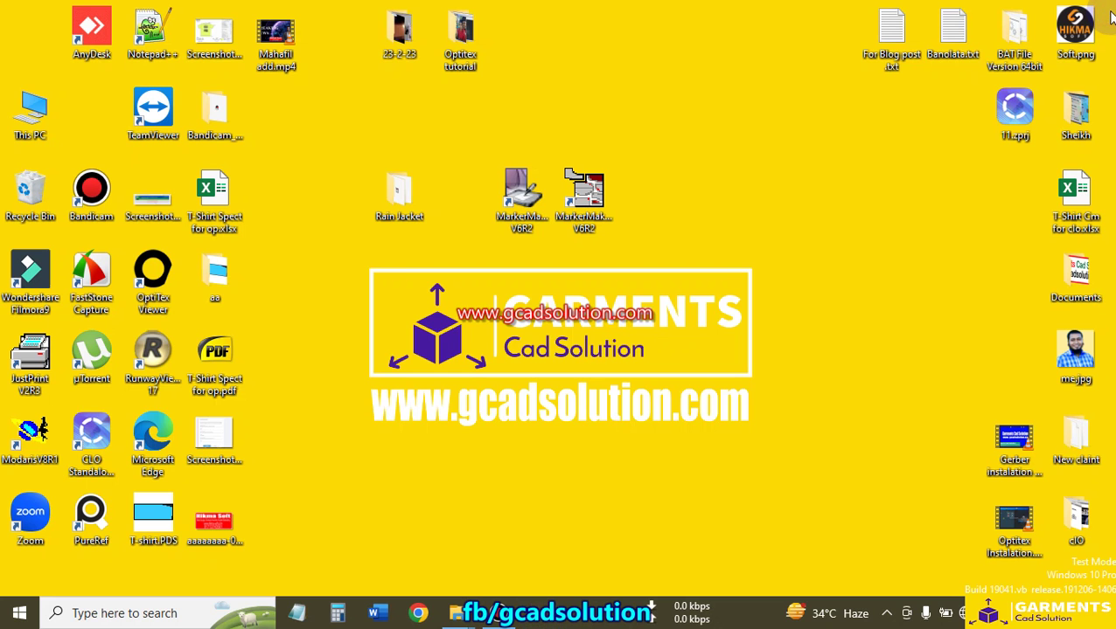